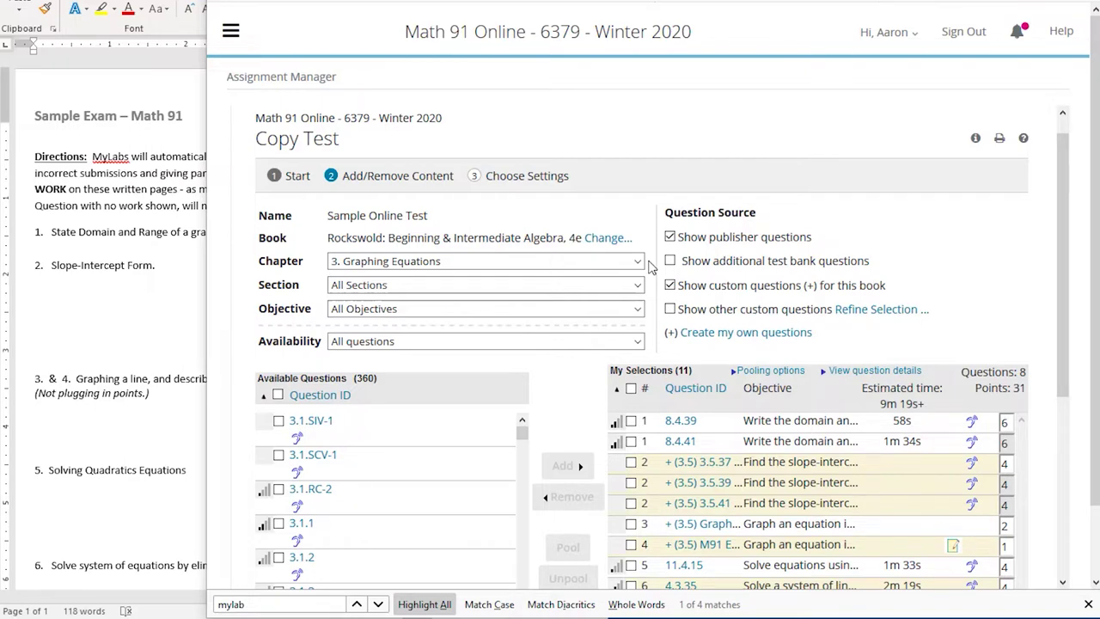
scroll(576, 347, "down", 1)
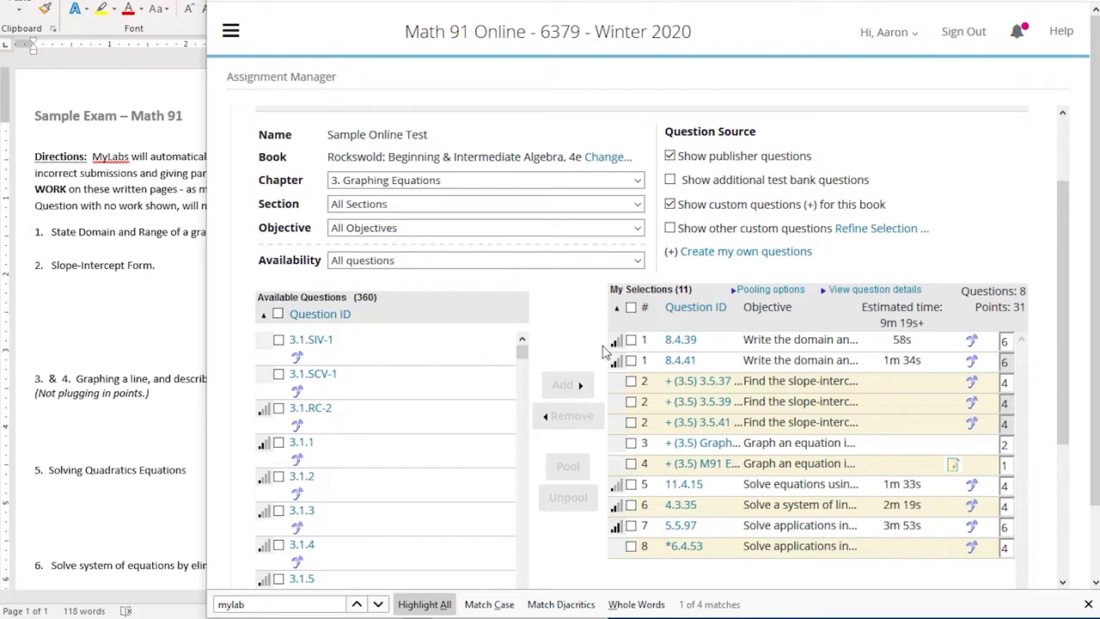
mouse_move(678, 347)
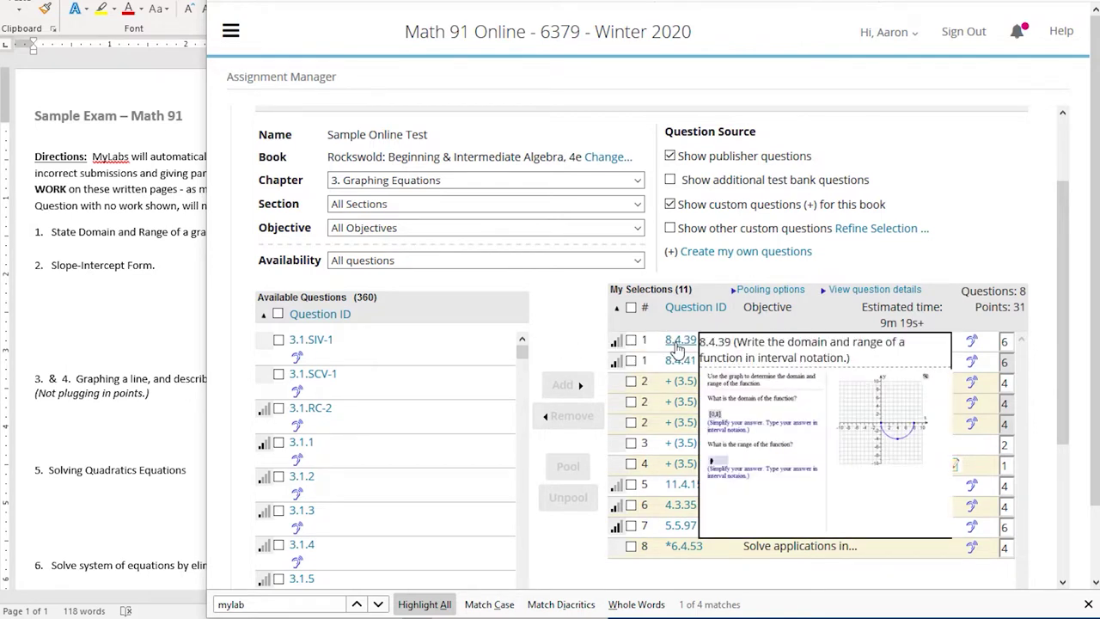
left_click(678, 347)
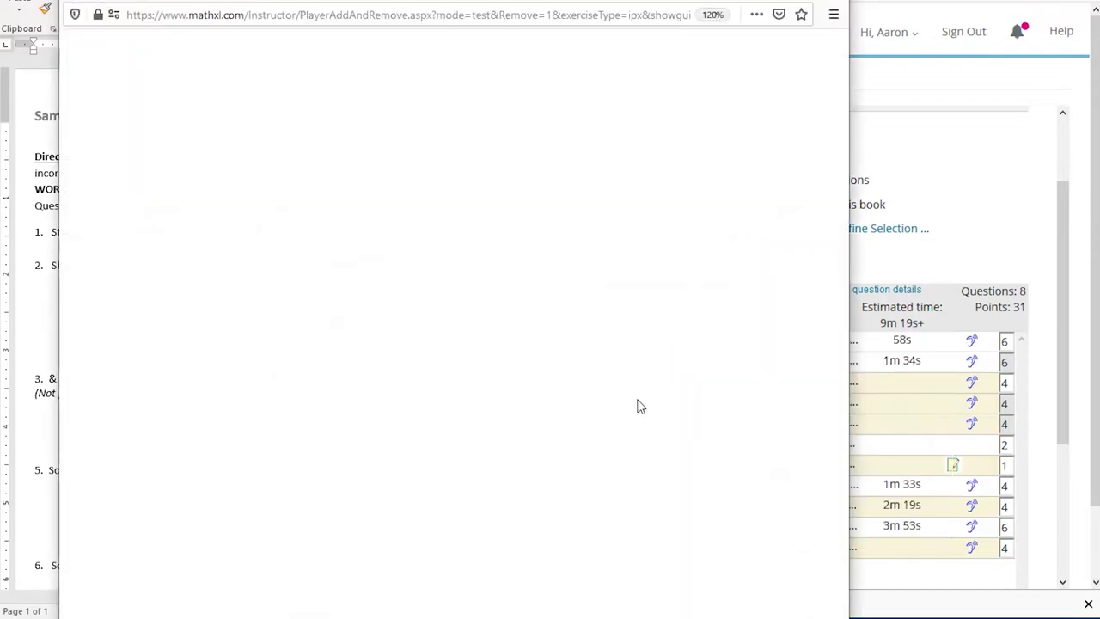
left_click(738, 600)
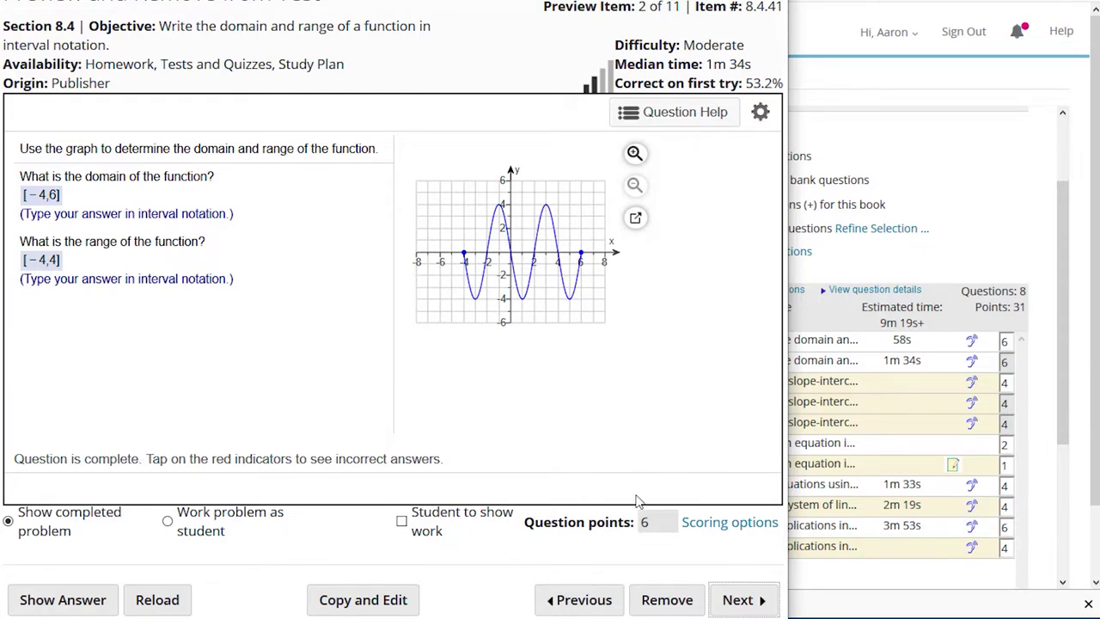
left_click(612, 605)
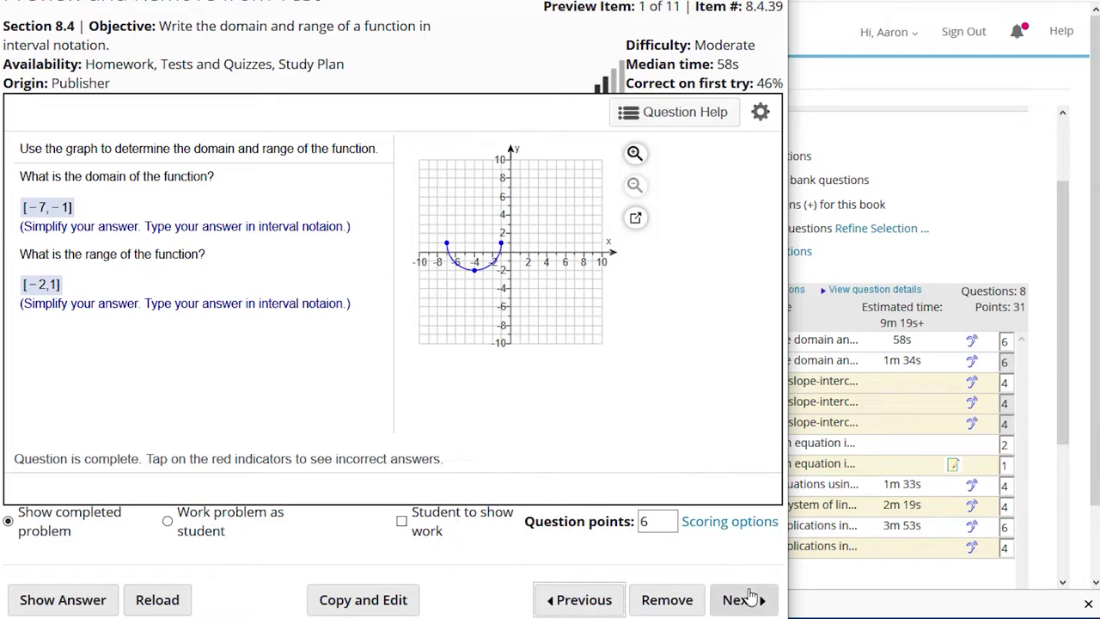
left_click(750, 606)
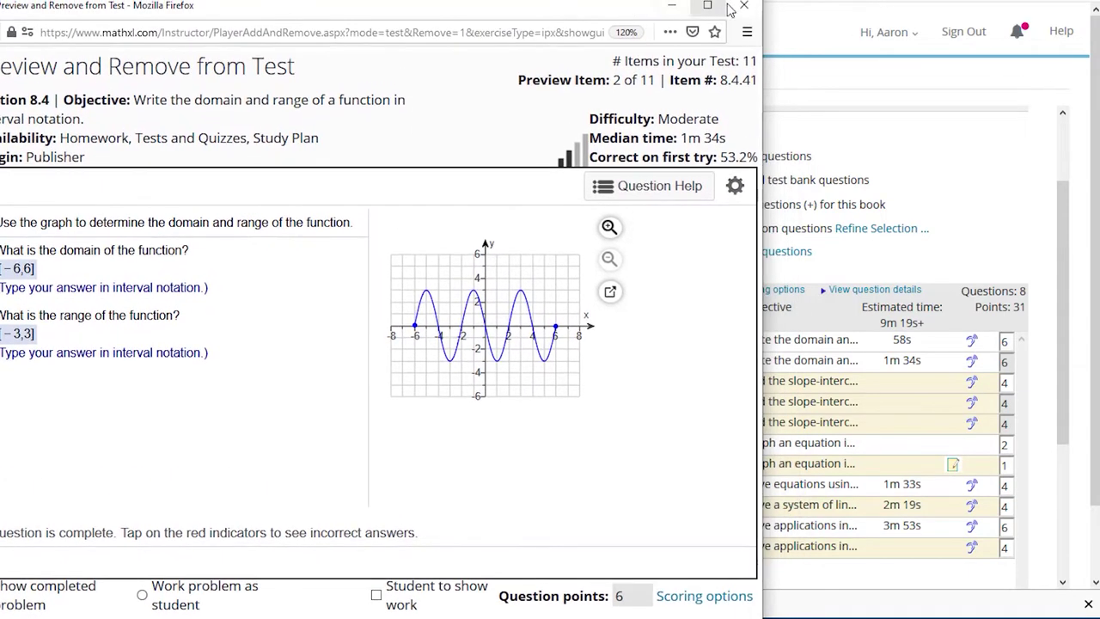
left_click(718, 9)
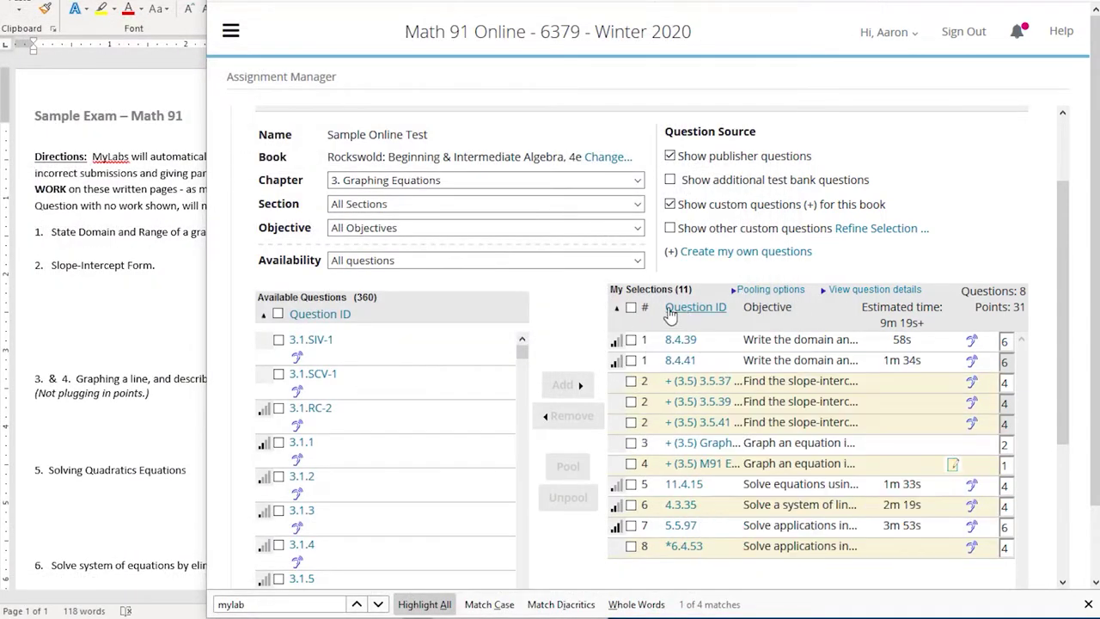
Tick and untick questions 8.4.39 and 8.4.41 to show pooling, then preview pooled question 3.5.37.
left_click(631, 339)
left_click(631, 360)
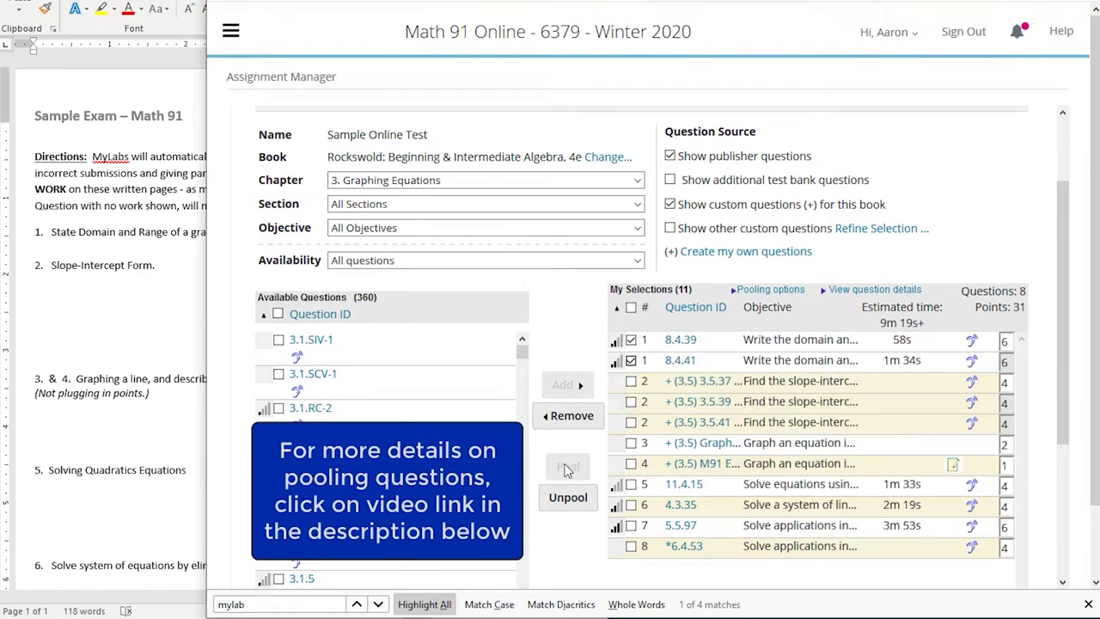
left_click(631, 360)
left_click(631, 340)
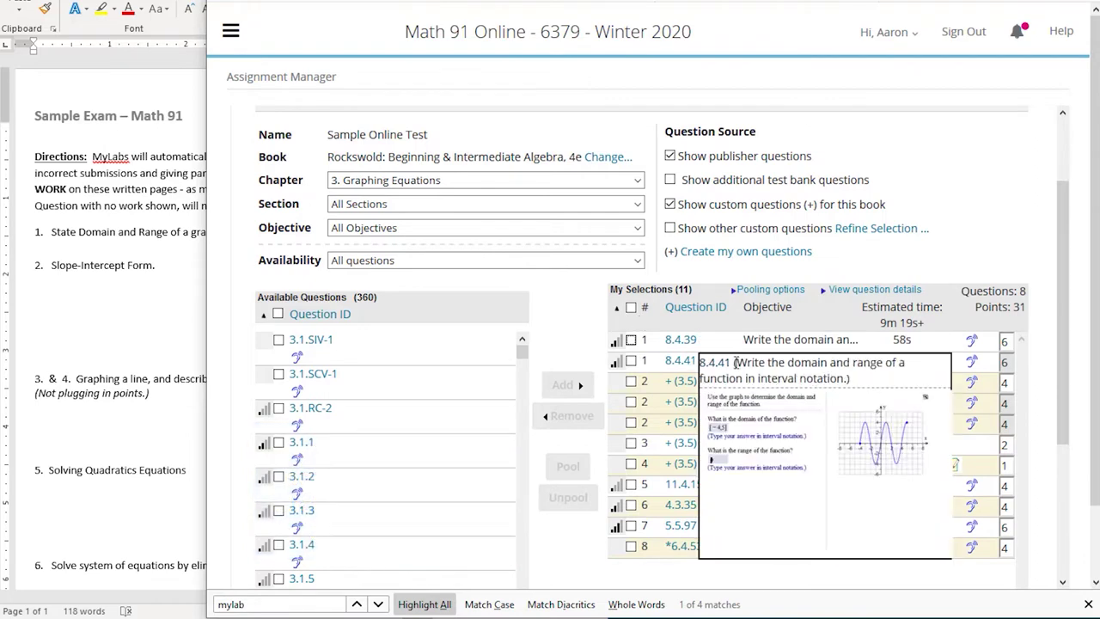
left_click(677, 387)
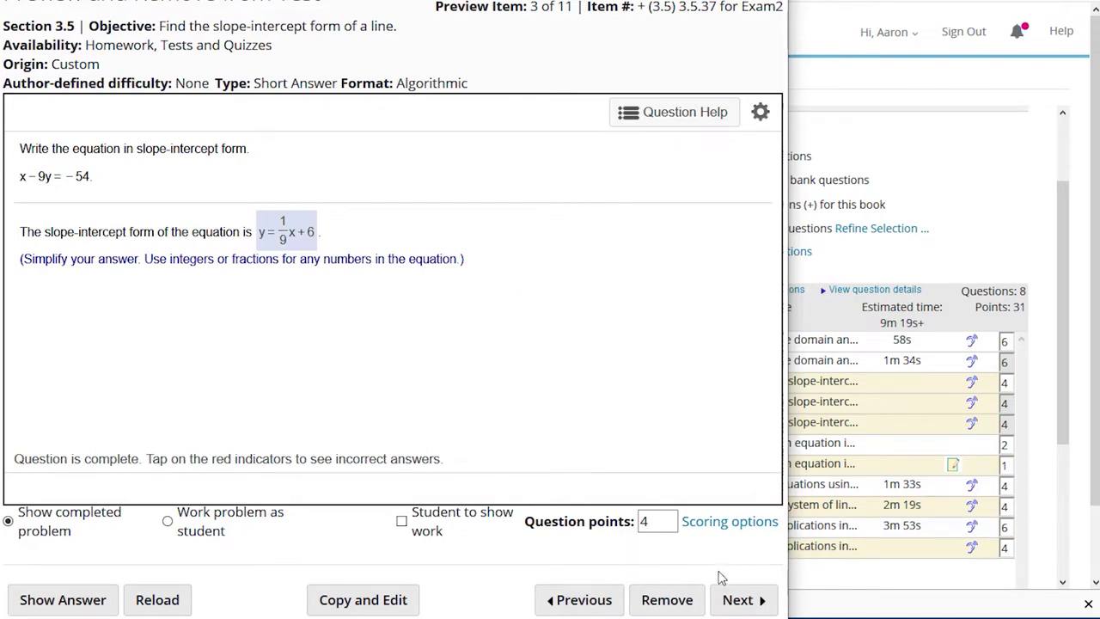
Step through pooled items 3.5.39 and 3.5.41, regenerating new versions with Reload, then close the preview.
left_click(737, 600)
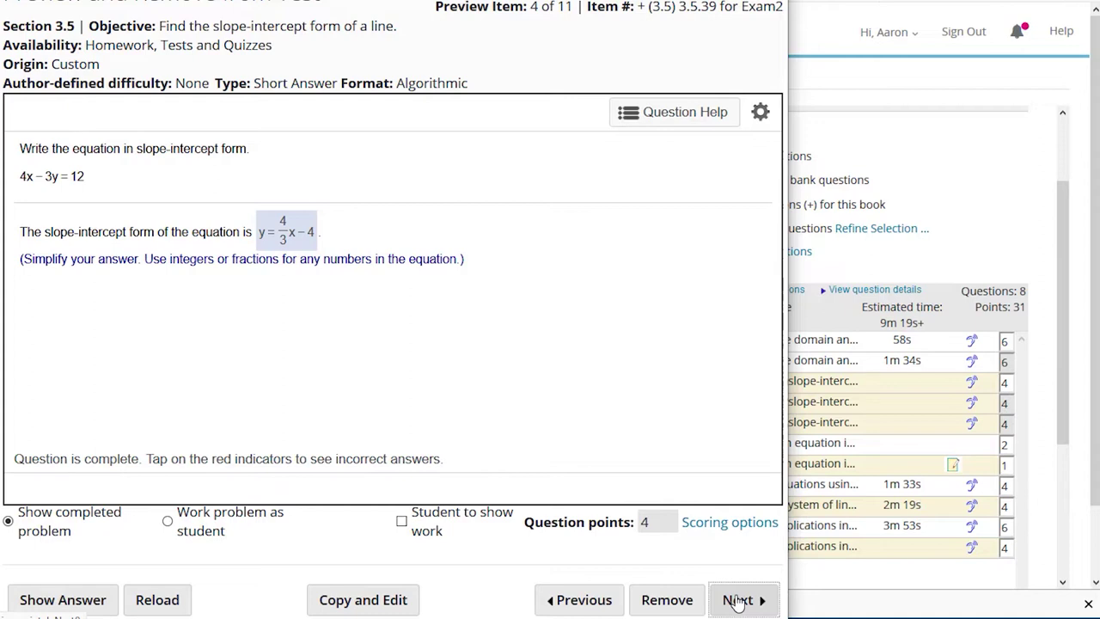
left_click(736, 601)
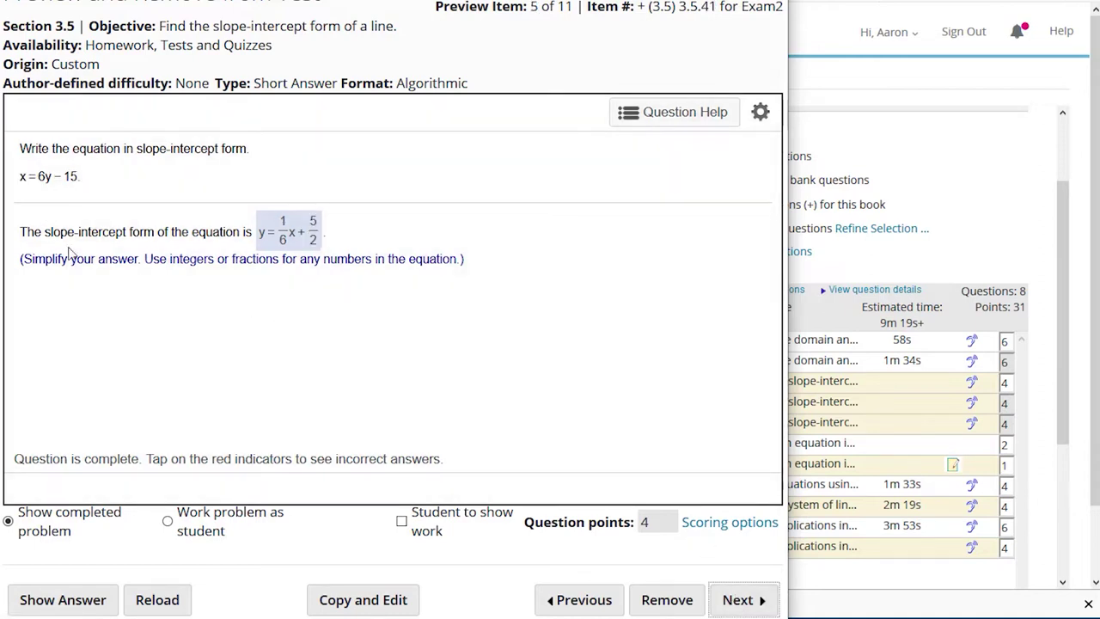
left_click(175, 608)
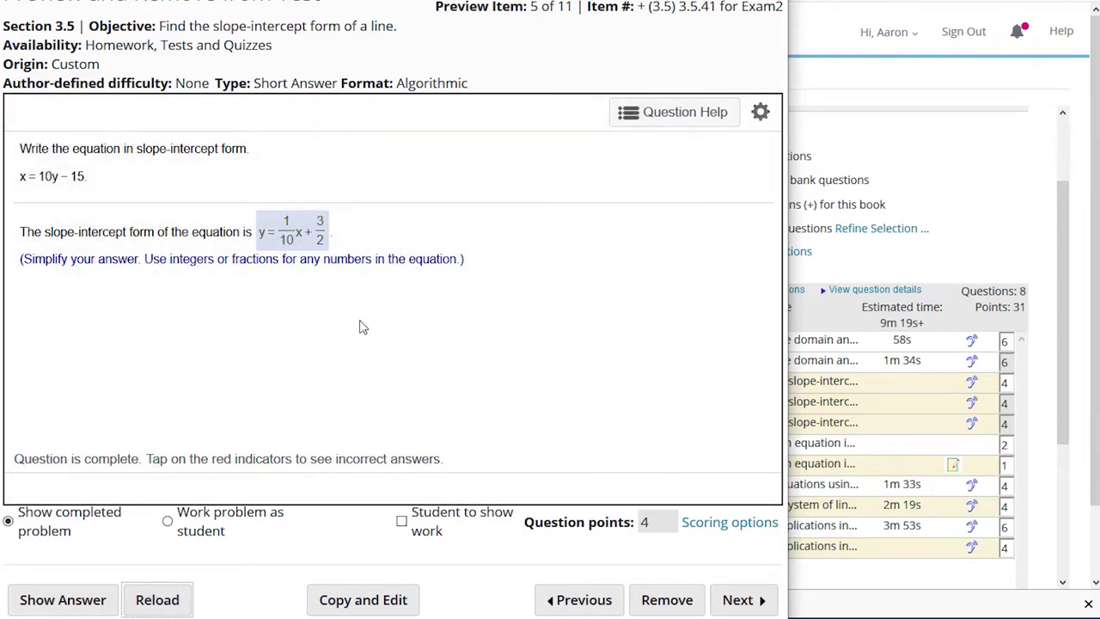
left_click(555, 595)
left_click(181, 604)
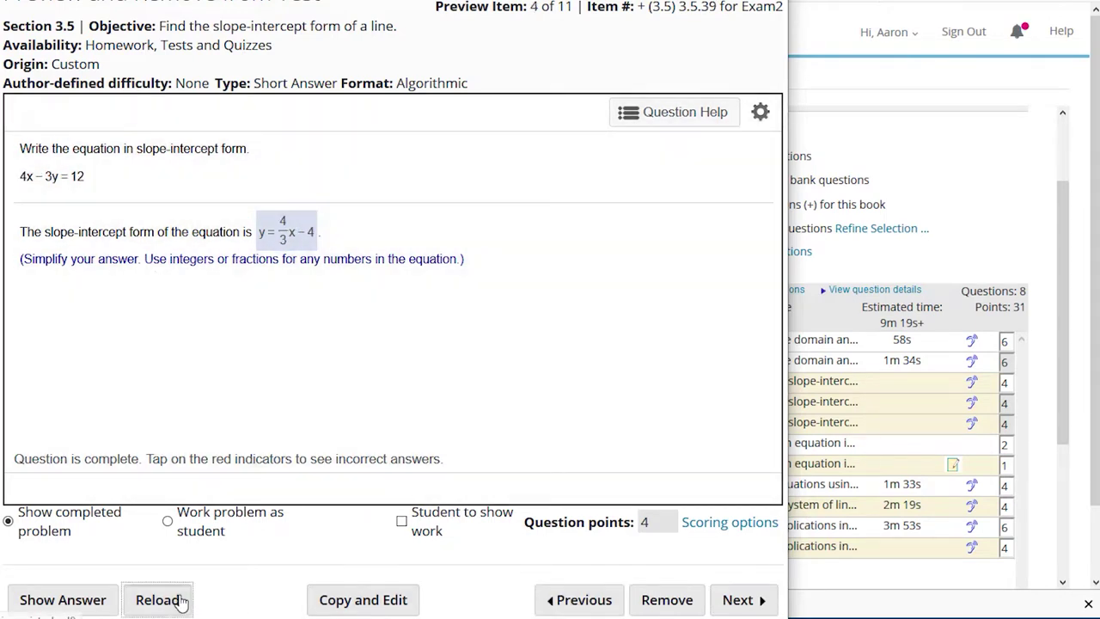
left_click(182, 603)
key("Escape")
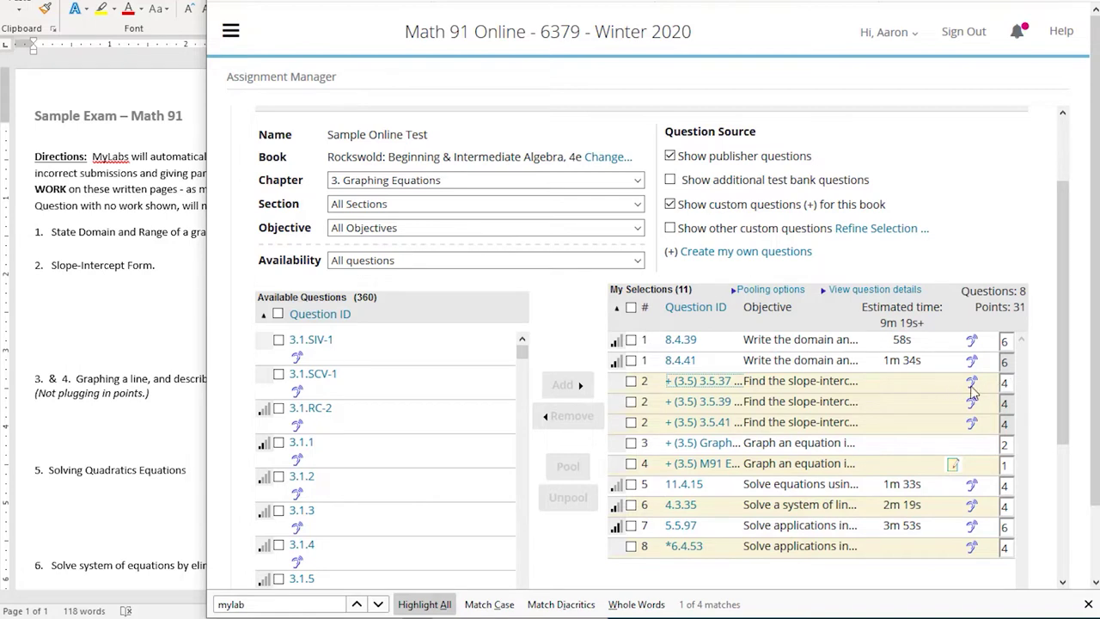
Change question 4's point value to 2 and scroll down to the Save and Next buttons.
left_click(1003, 467)
type("2")
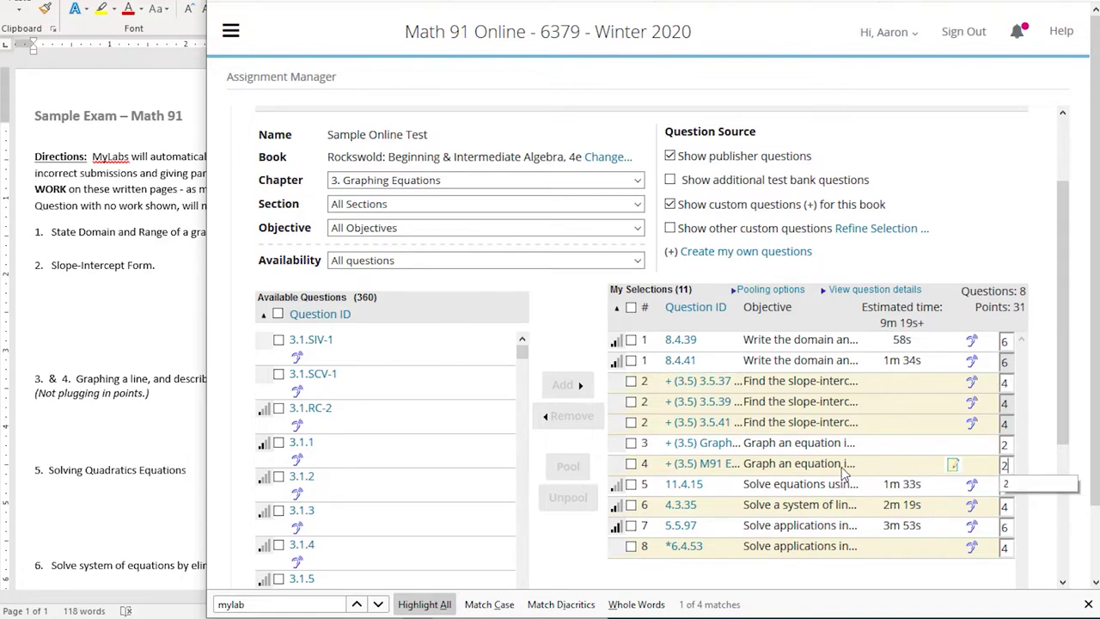
mouse_move(705, 451)
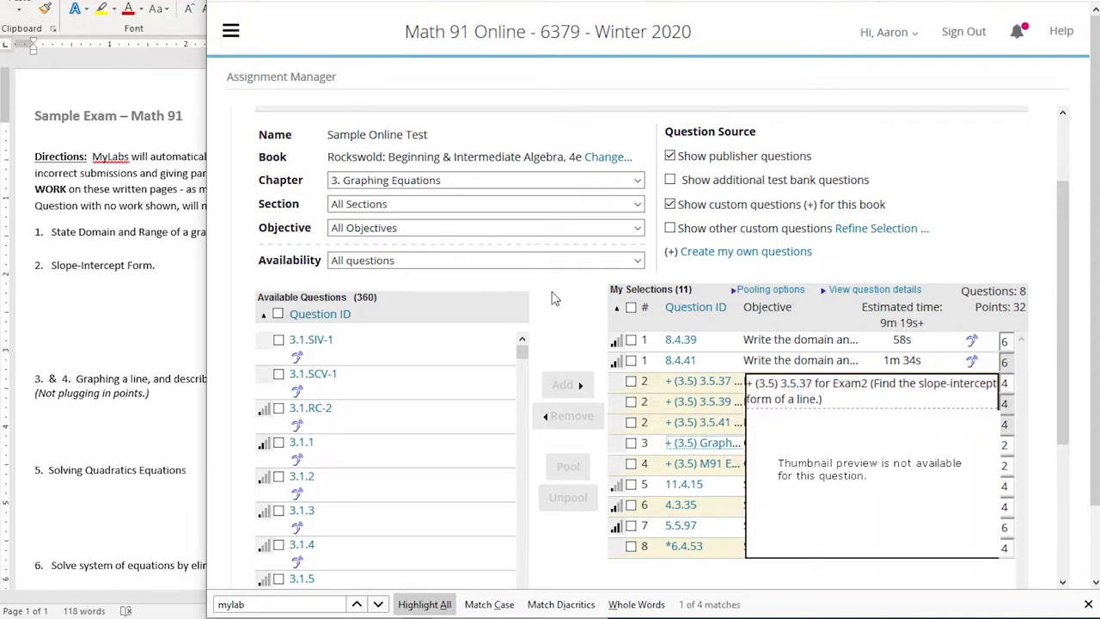
scroll(555, 307, "down", 3)
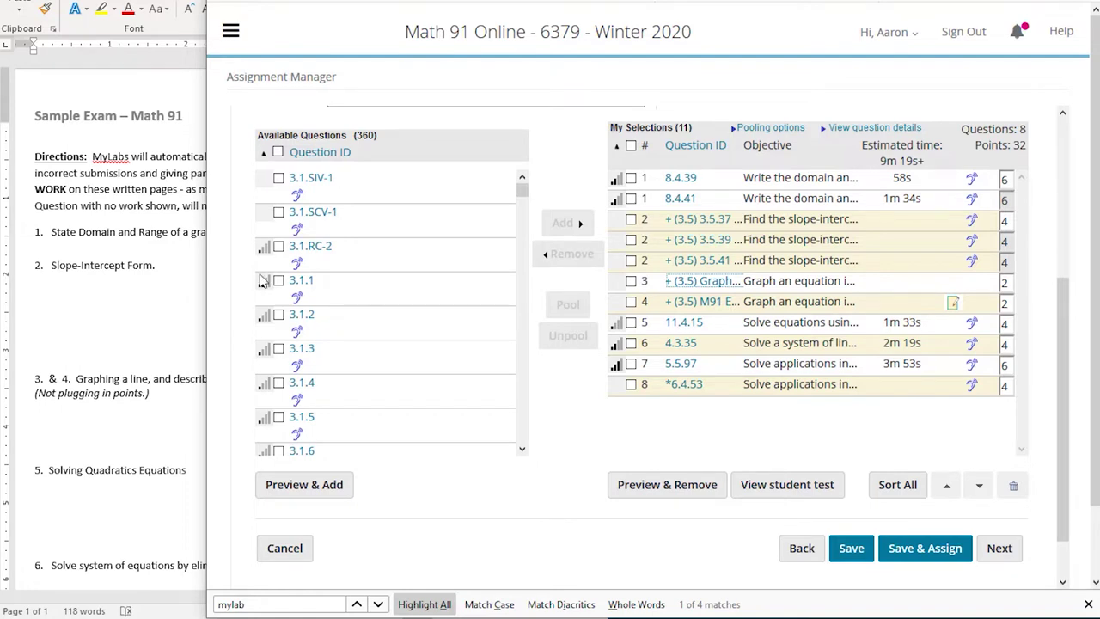
Bring the Word exam outline forward and scroll through it to question 8 and back to the top.
left_click(86, 300)
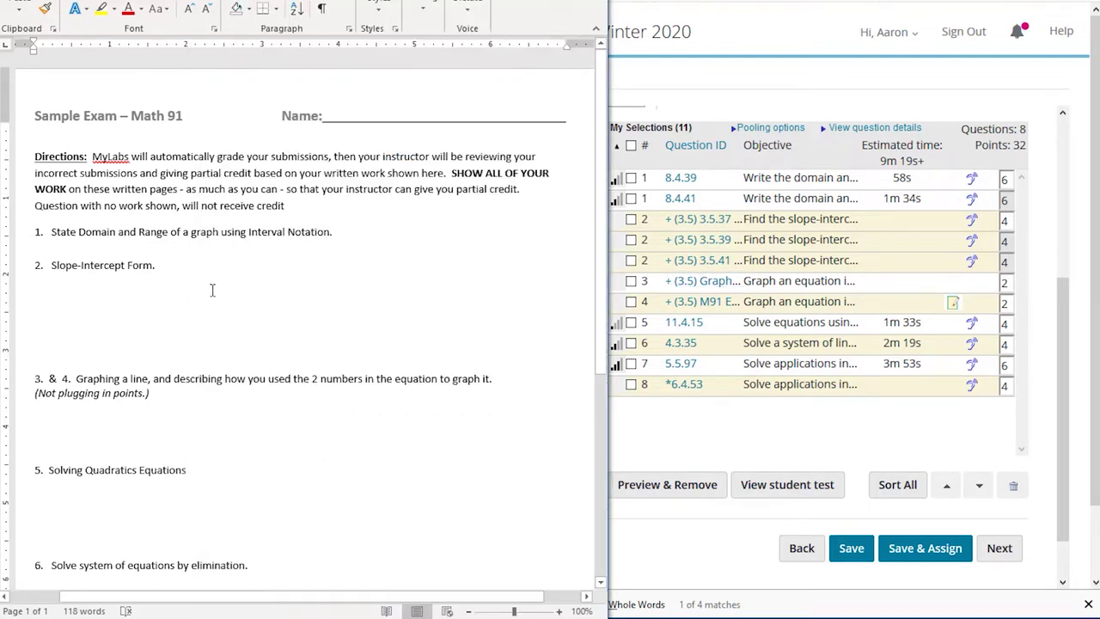
scroll(194, 240, "down", 3)
scroll(103, 370, "down", 1)
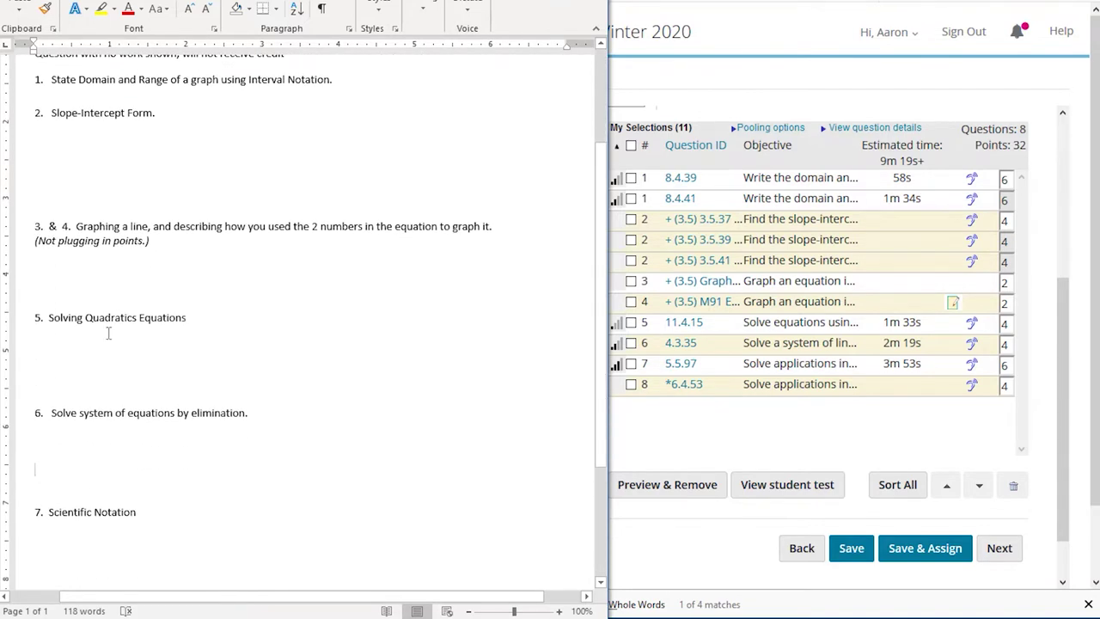
scroll(109, 333, "up", 1)
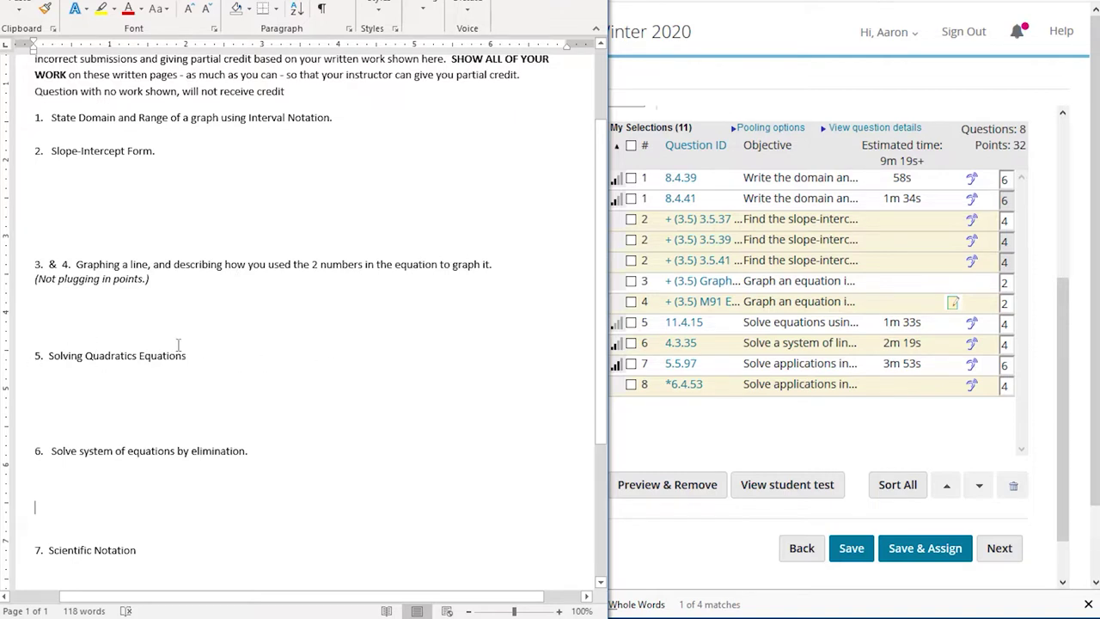
scroll(222, 345, "down", 1)
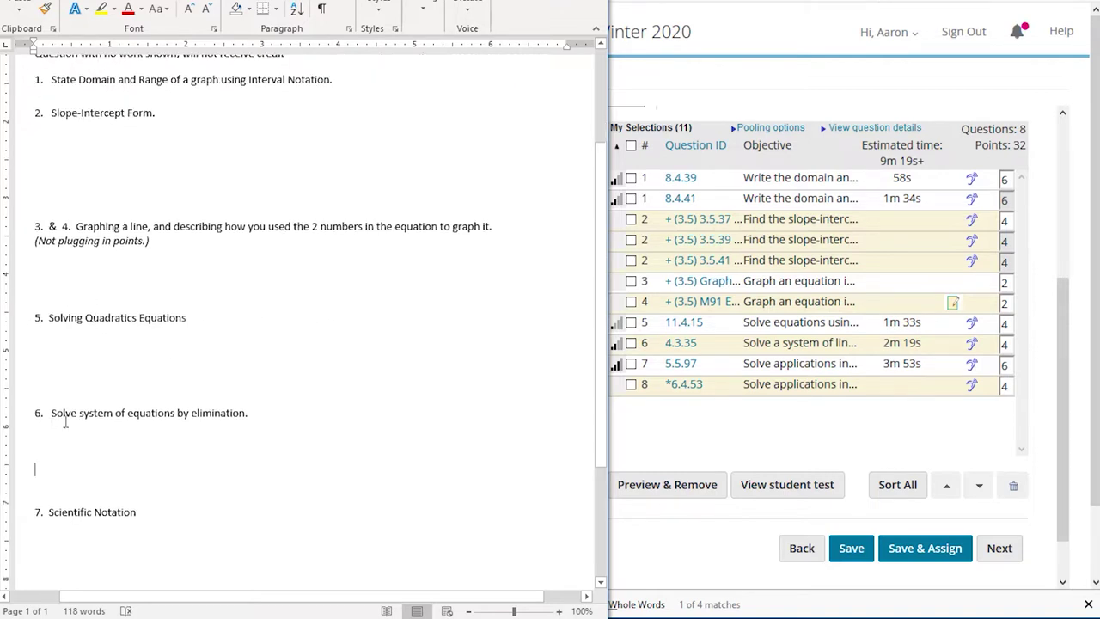
scroll(249, 391, "down", 2)
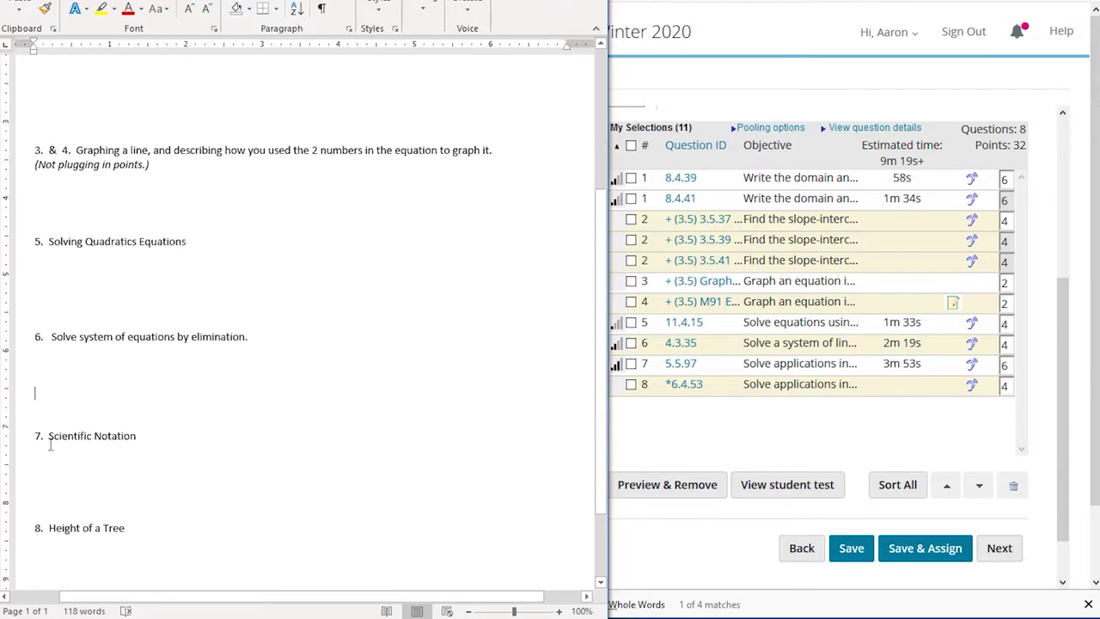
scroll(172, 421, "down", 2)
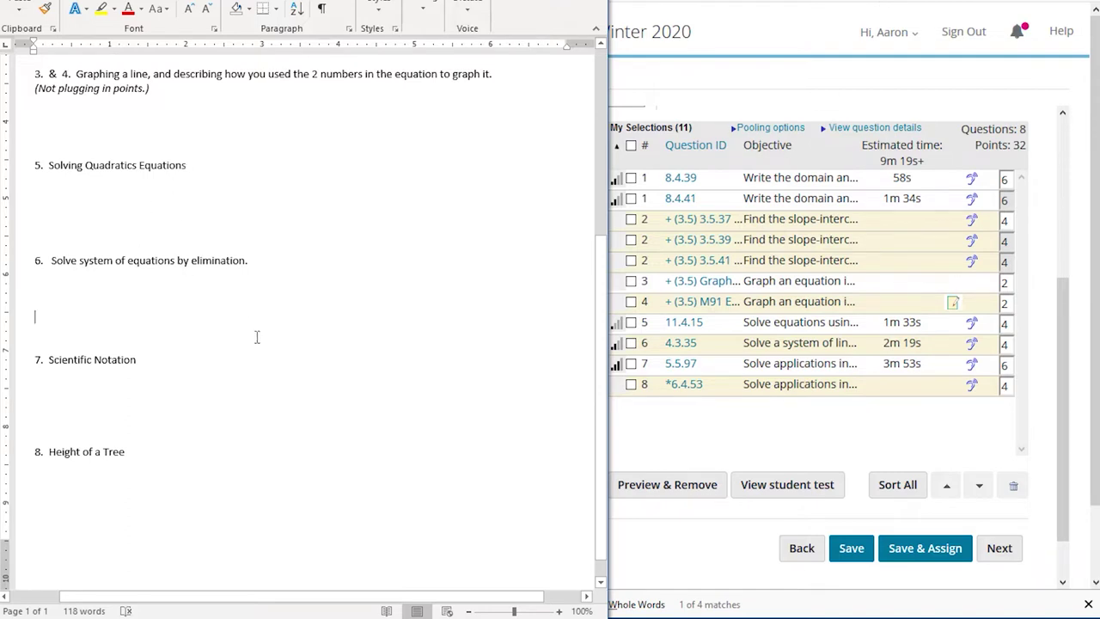
scroll(256, 337, "up", 7)
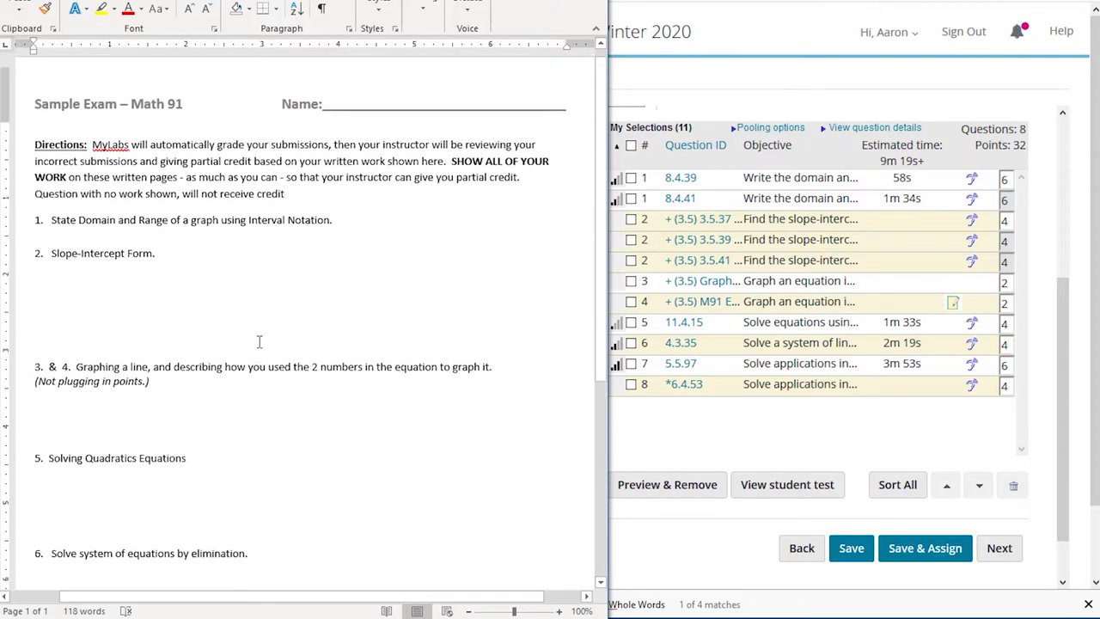
scroll(258, 342, "up", 1)
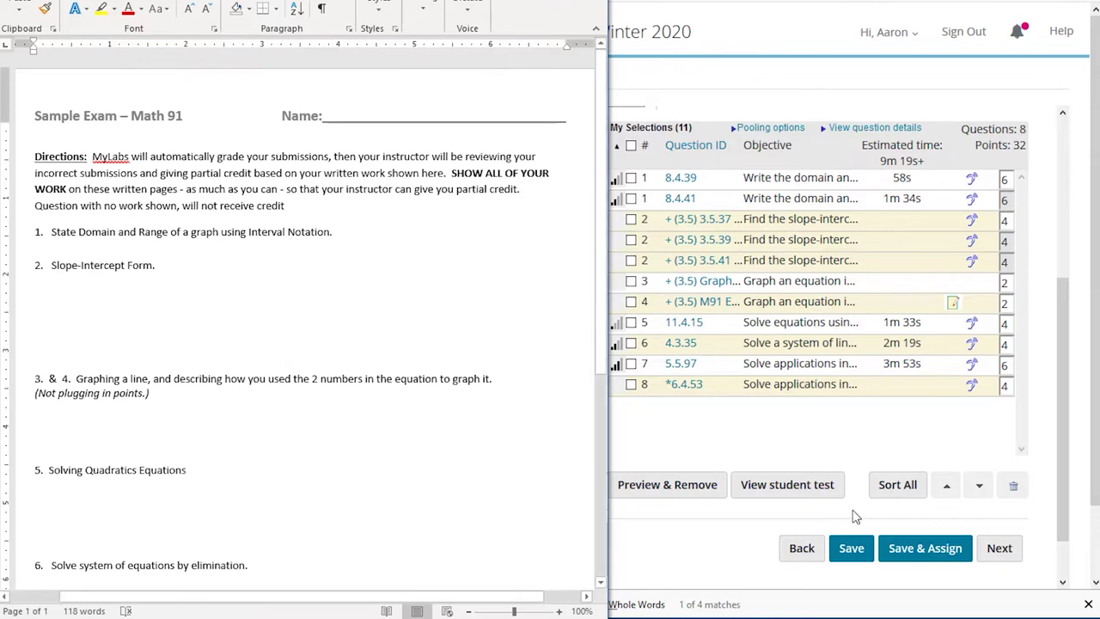
Continue to the test settings step, briefly checking the Word exam outline before returning.
left_click(1004, 550)
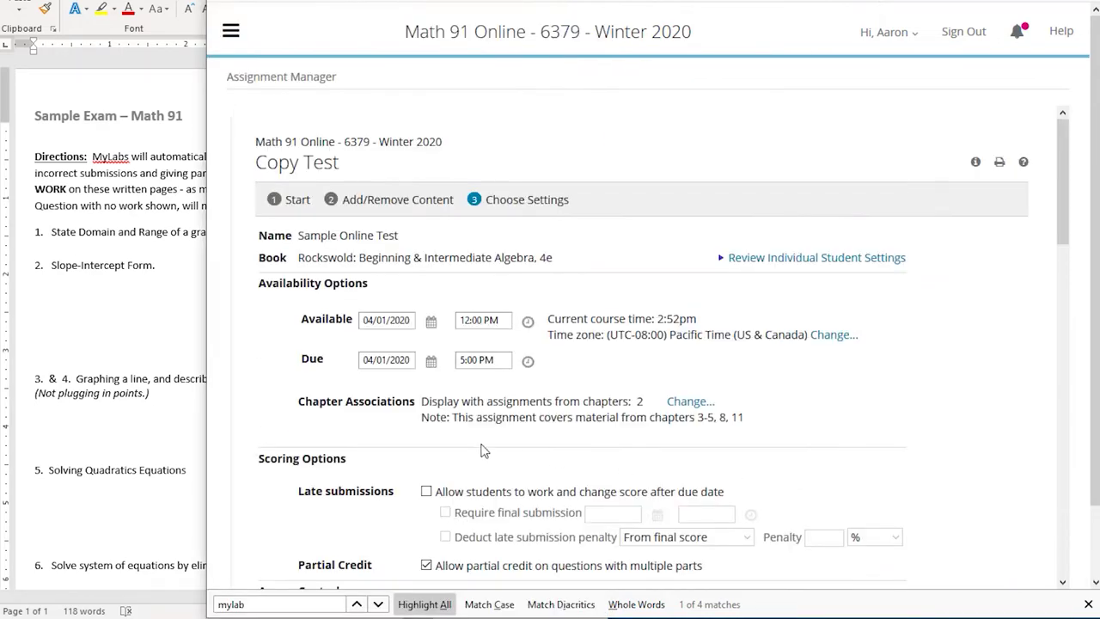
scroll(384, 446, "down", 6)
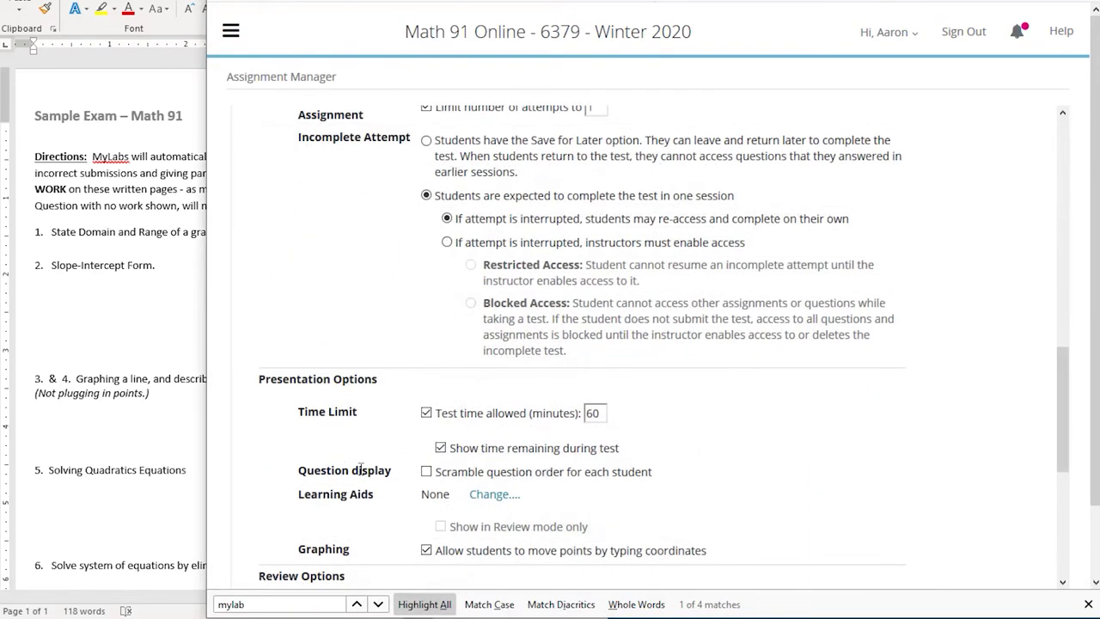
left_click(153, 372)
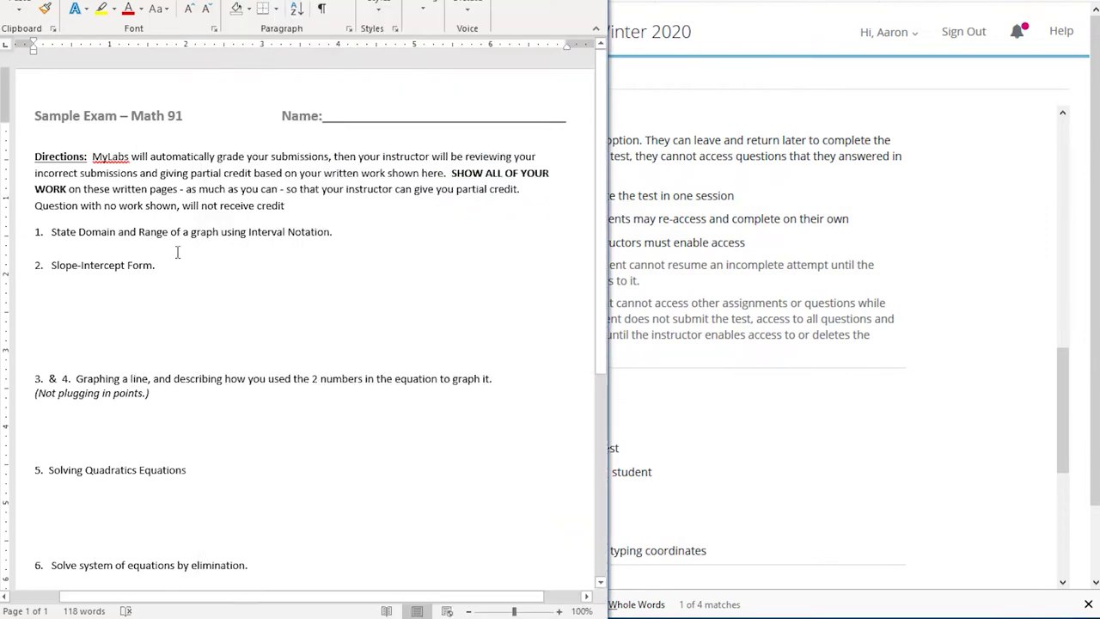
left_click(846, 436)
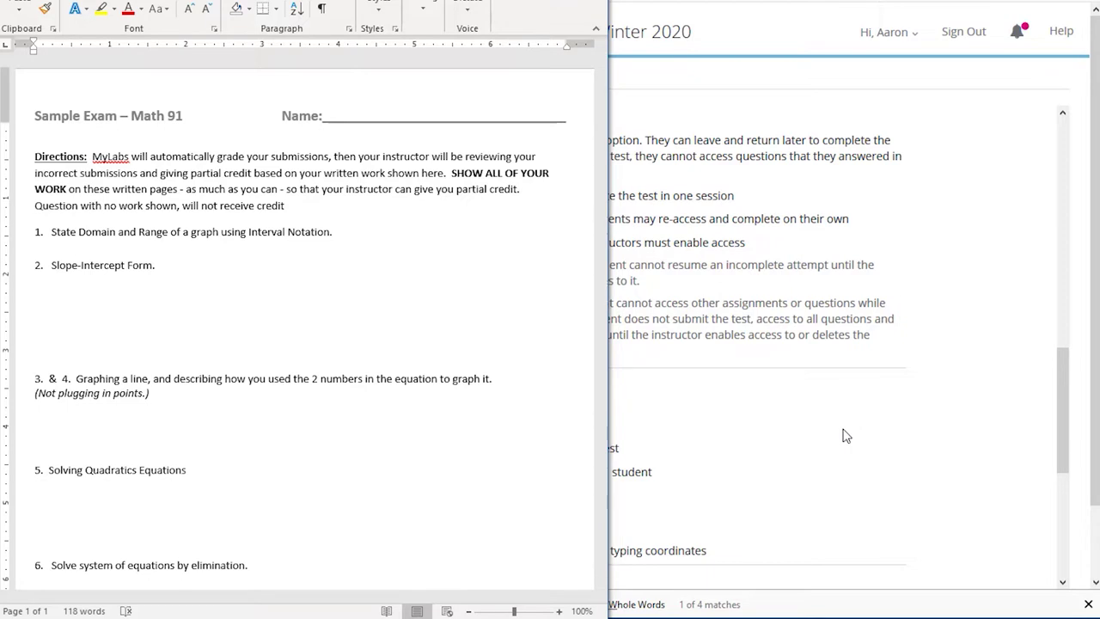
left_click(842, 436)
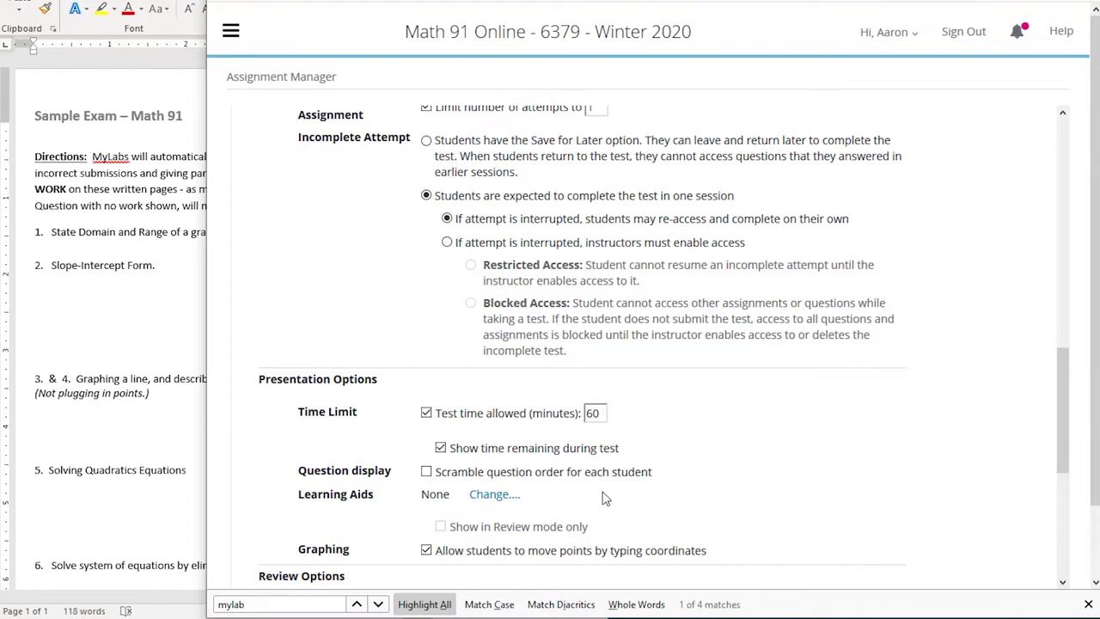
scroll(847, 464, "down", 3)
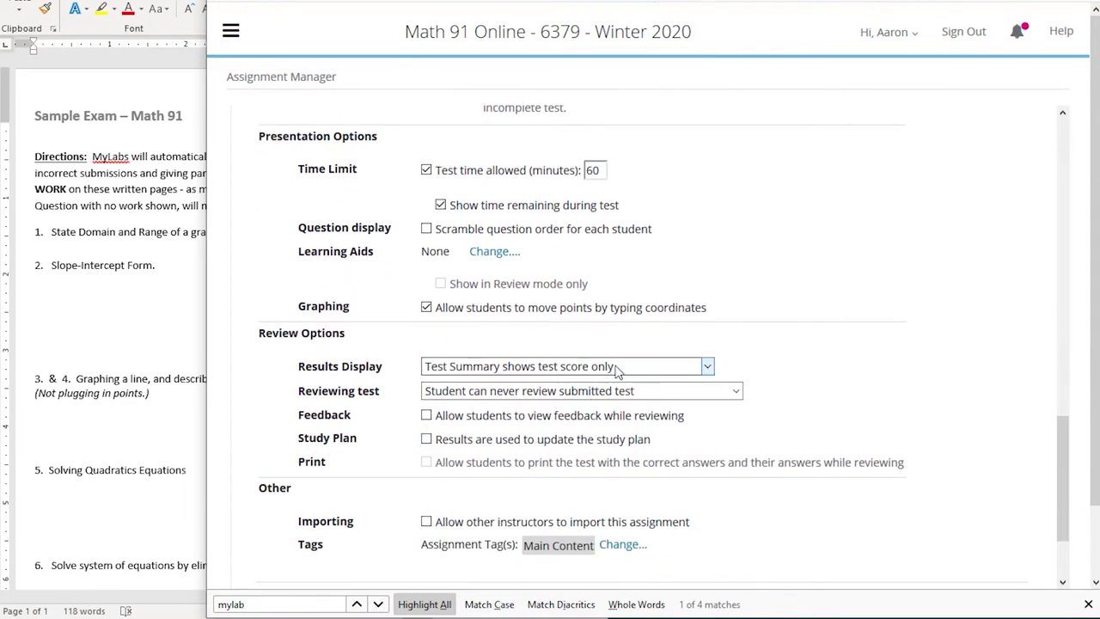
Set Results Display to 'Hide score and question results' and Save & Assign the test.
left_click(616, 367)
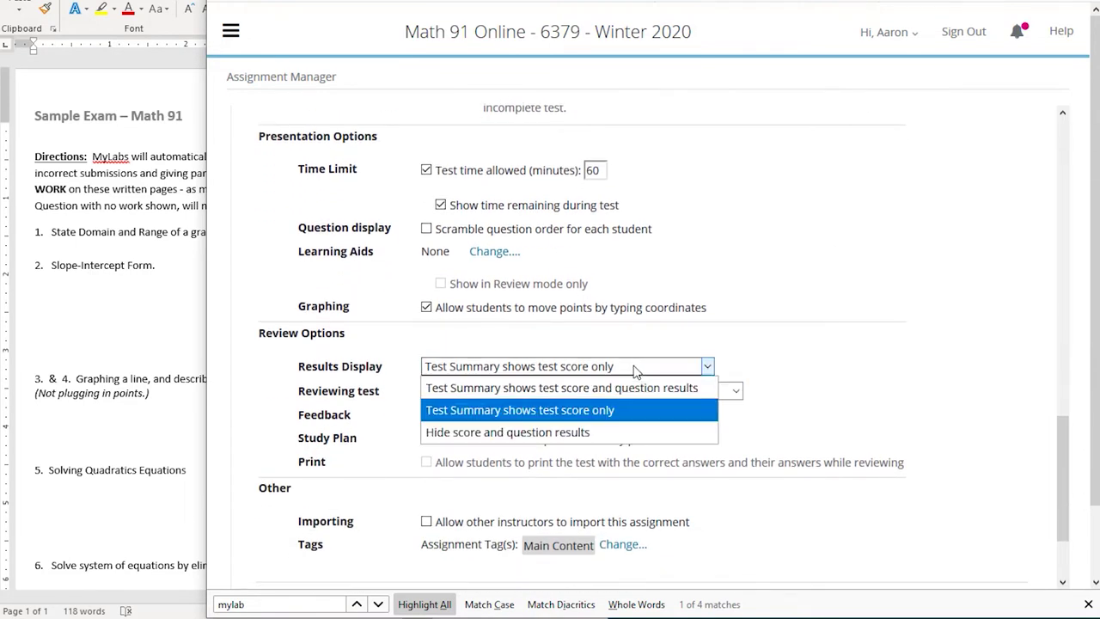
left_click(602, 432)
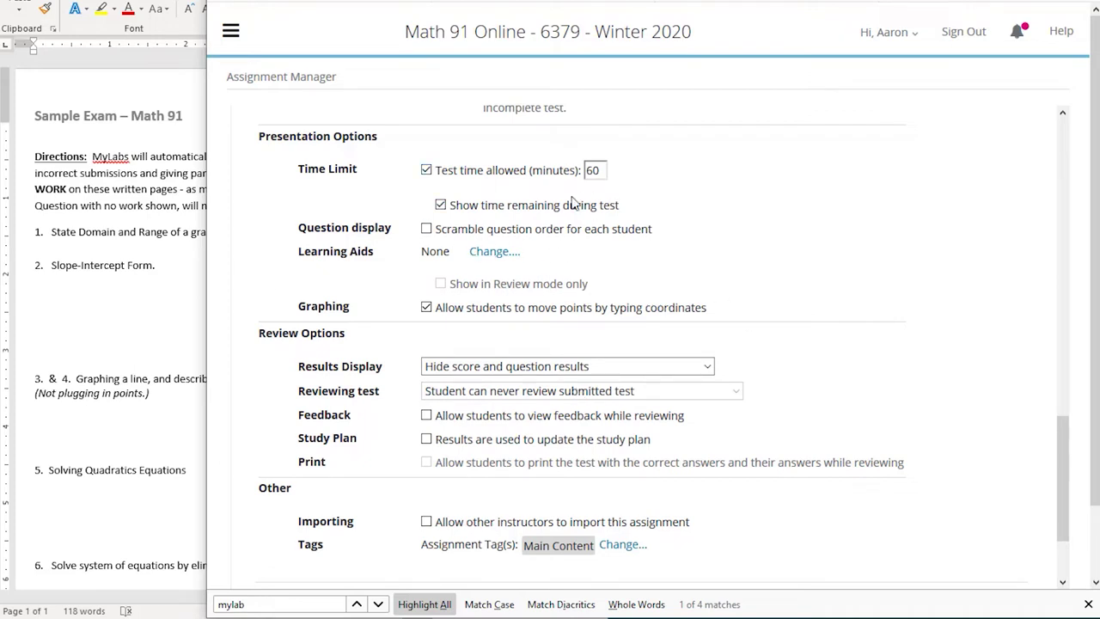
scroll(787, 361, "down", 1)
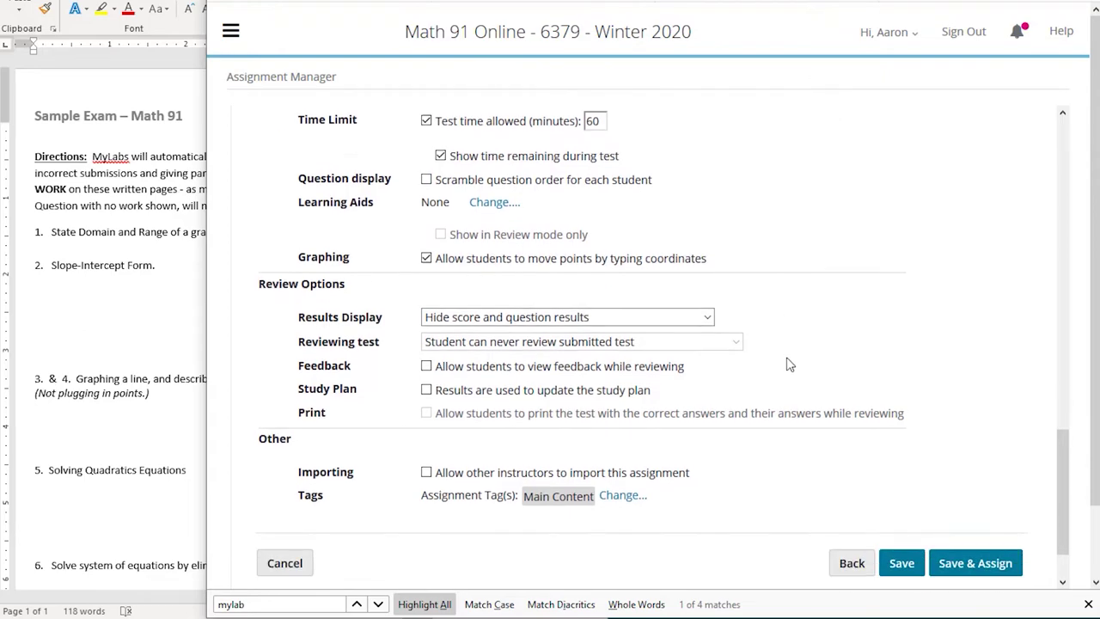
scroll(789, 364, "down", 1)
left_click(974, 489)
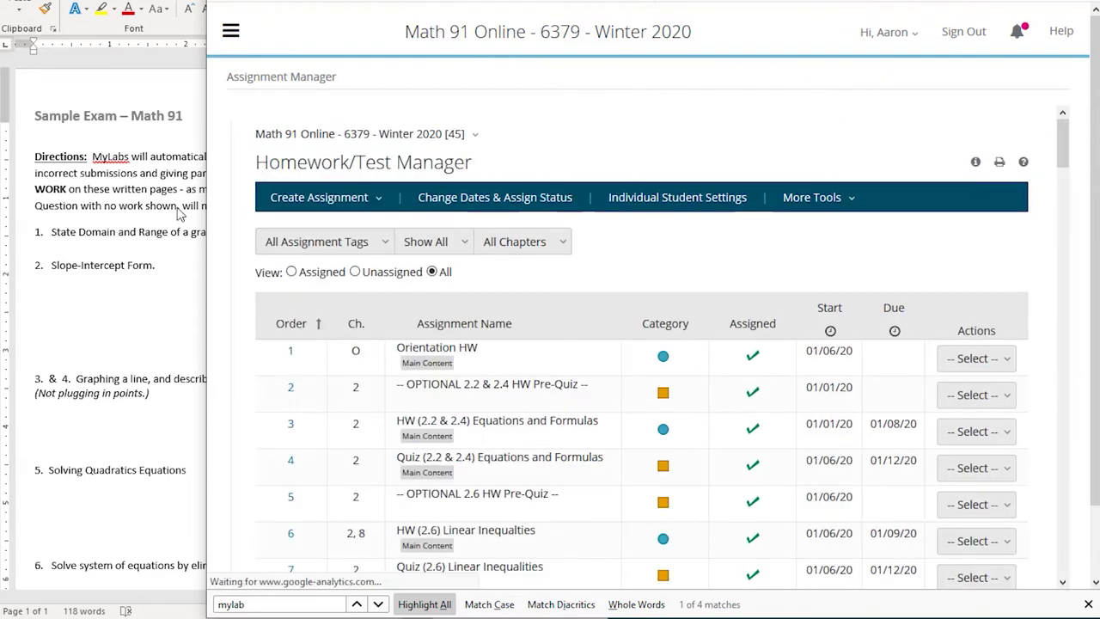
Go to the Instructor Gradebook, pick a student from the roster, and open their Sample Online Testing attempt.
left_click(231, 31)
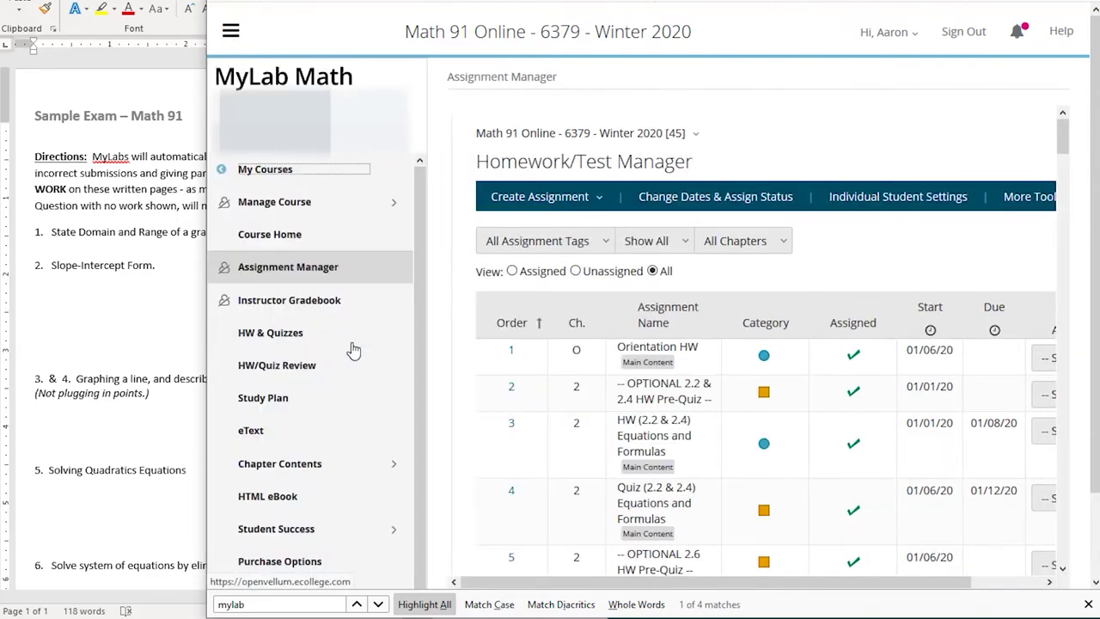
left_click(340, 300)
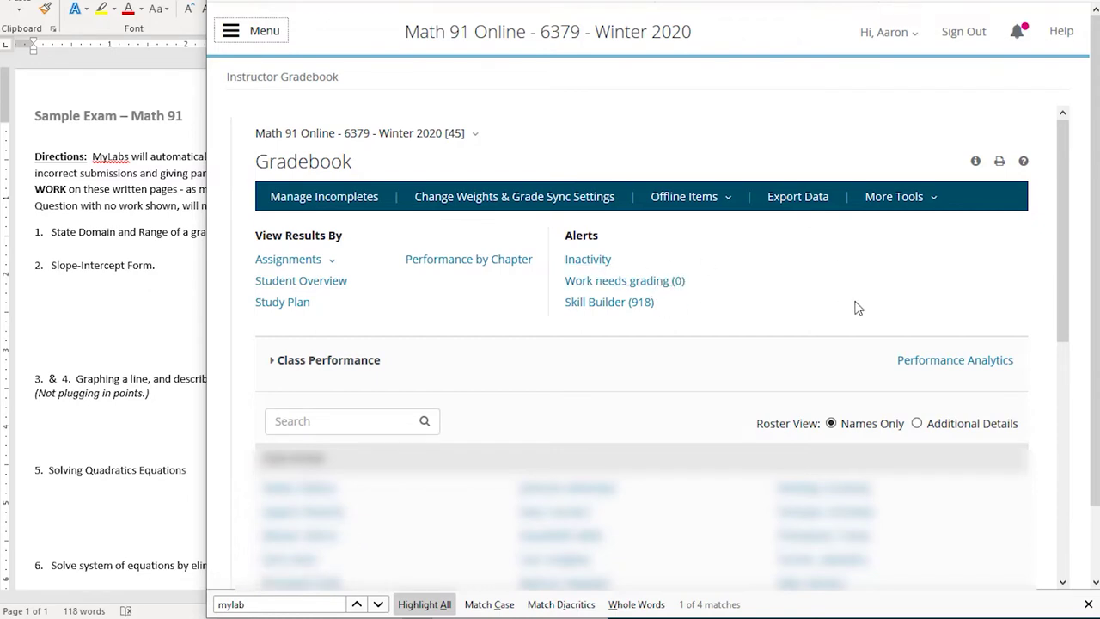
scroll(823, 277, "down", 3)
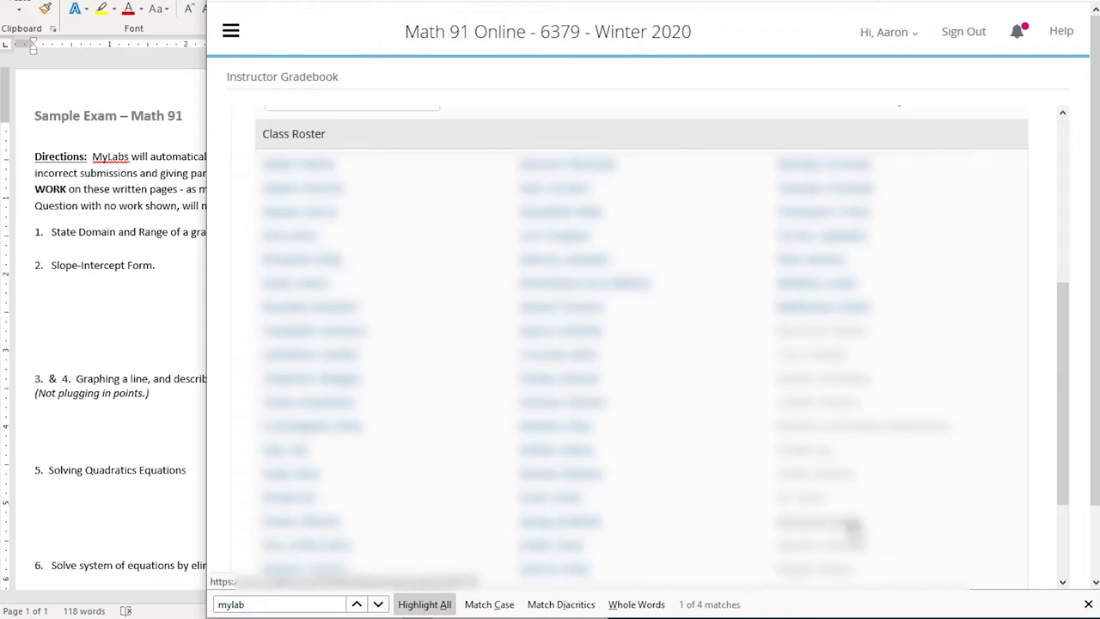
left_click(853, 527)
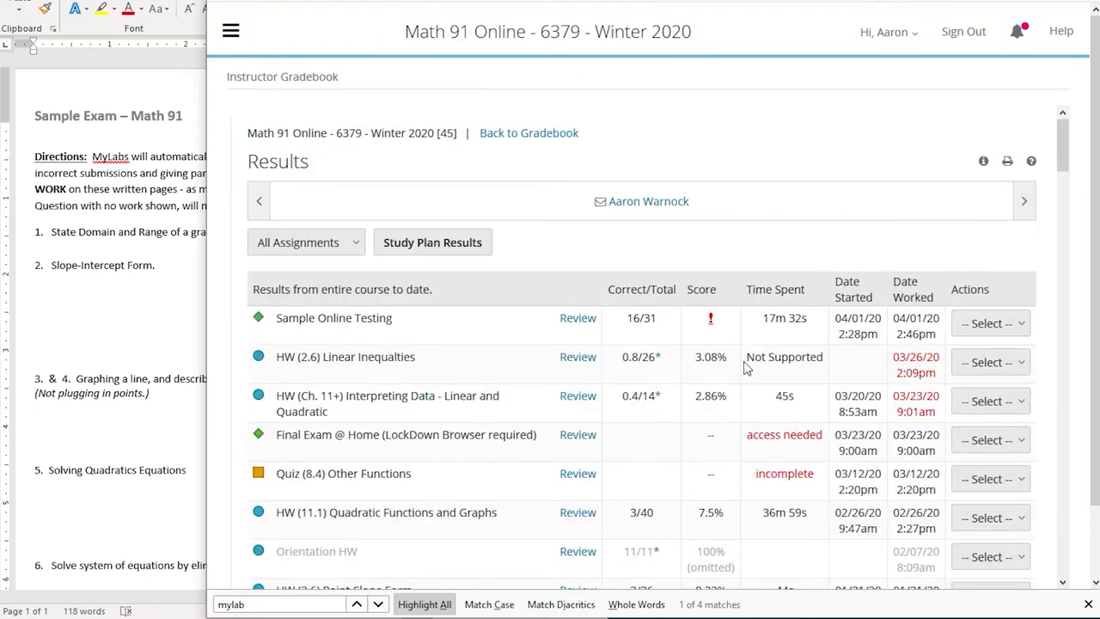
left_click(712, 322)
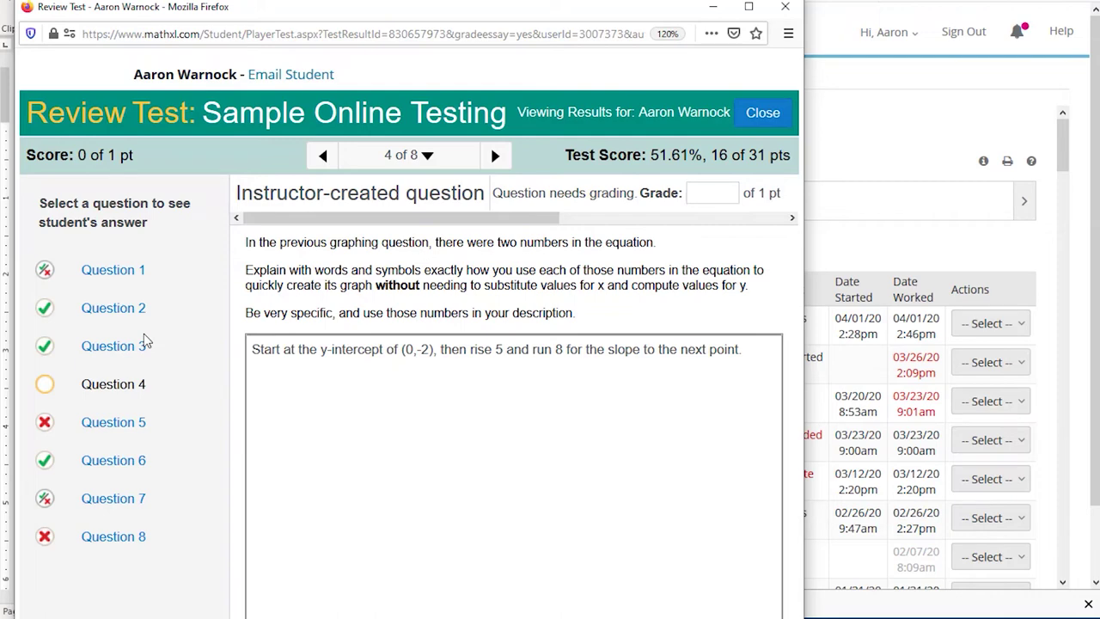
Review question 3, grade question 4 at 1 point, then open question 1 for regrading.
left_click(142, 344)
left_click(129, 385)
type("1")
key("Return")
key("Return")
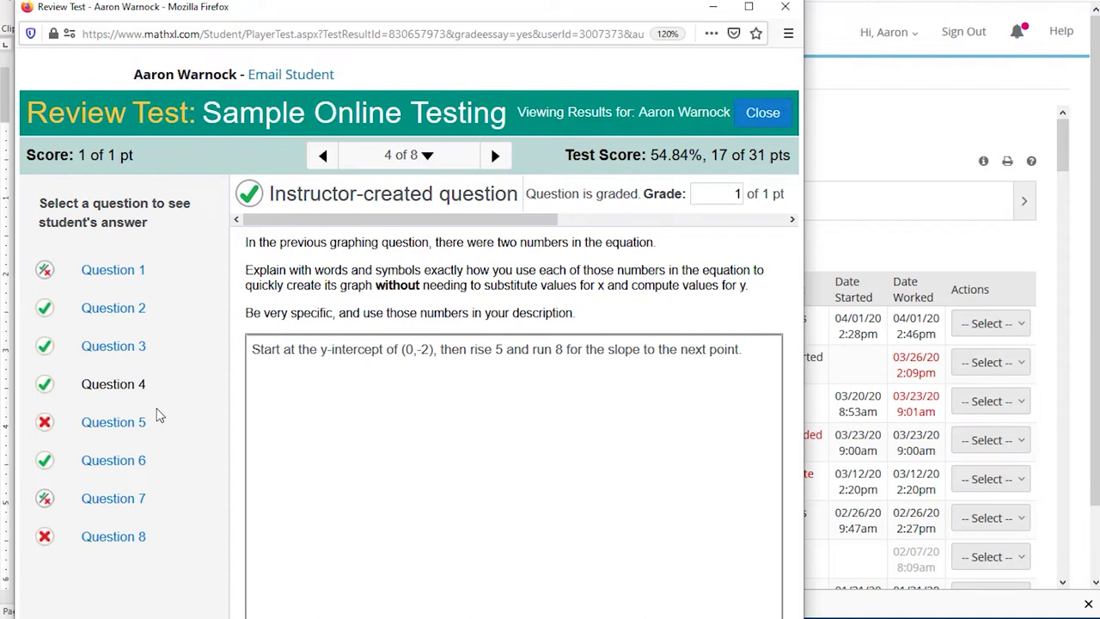
left_click(156, 416)
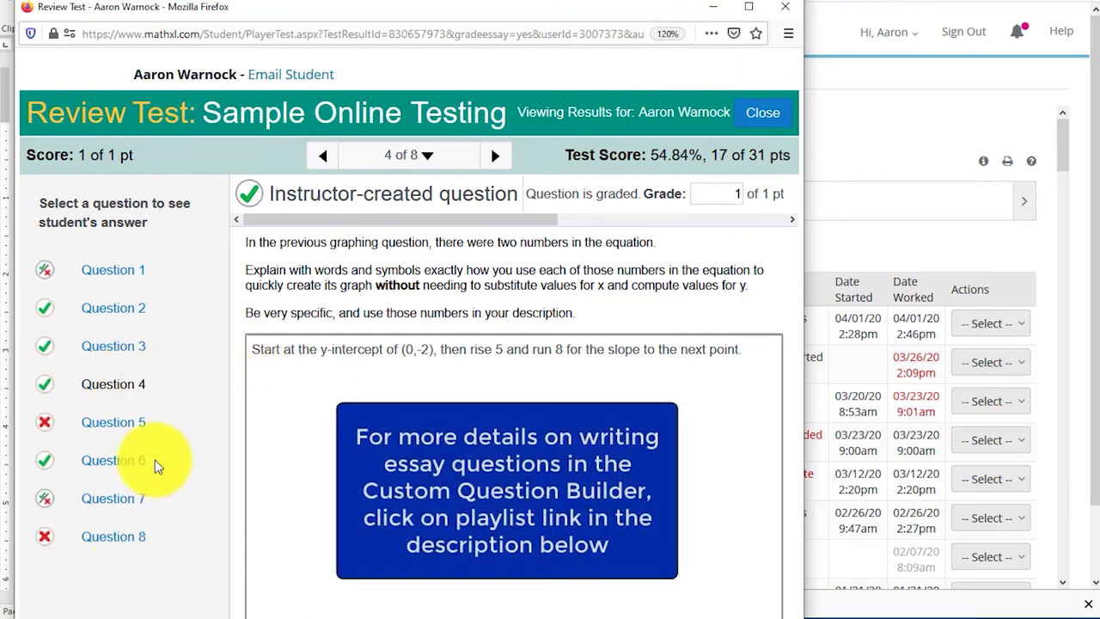
left_click(113, 270)
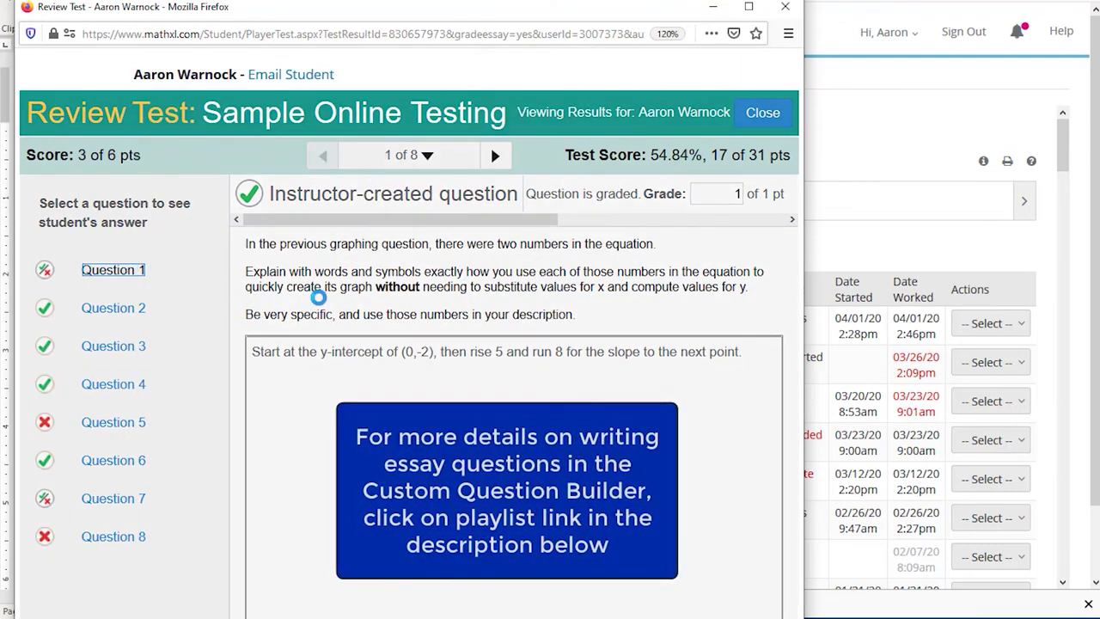
Regrade question 1 to 5 points and question 5 to 2 points, then confirm question 8's grade.
mouse_move(275, 419)
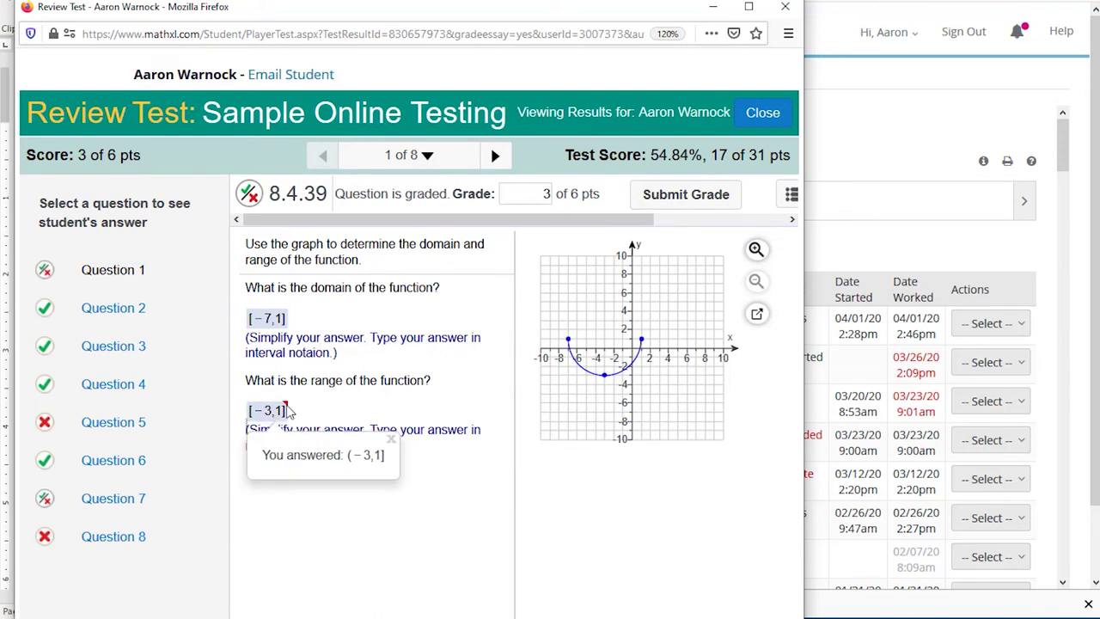
left_click_drag(528, 194, 595, 187)
type("5")
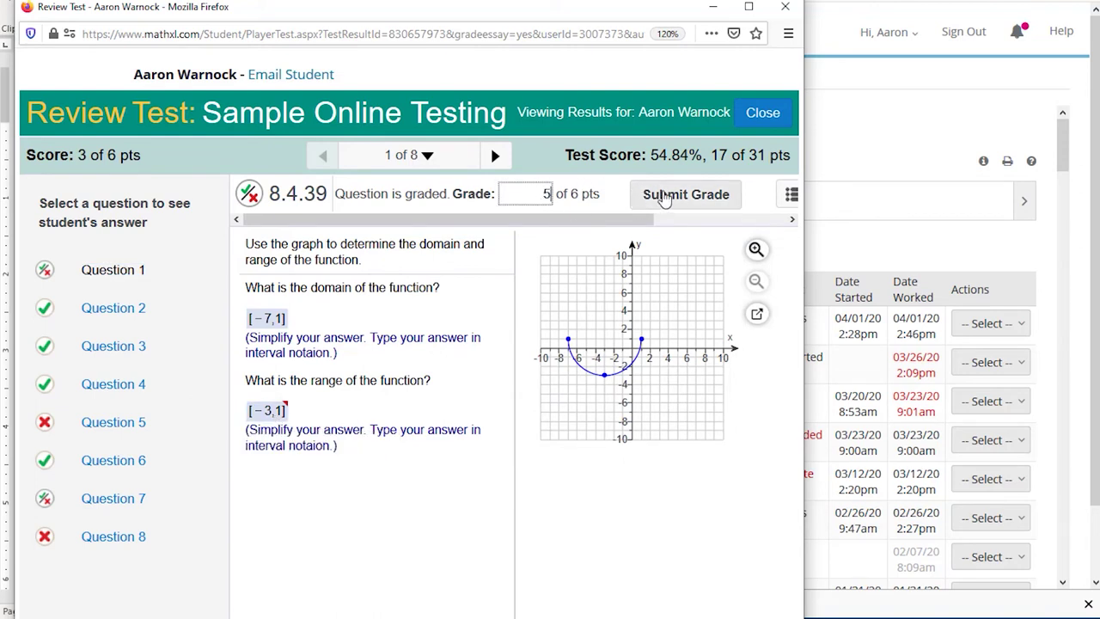
left_click(665, 196)
mouse_move(466, 344)
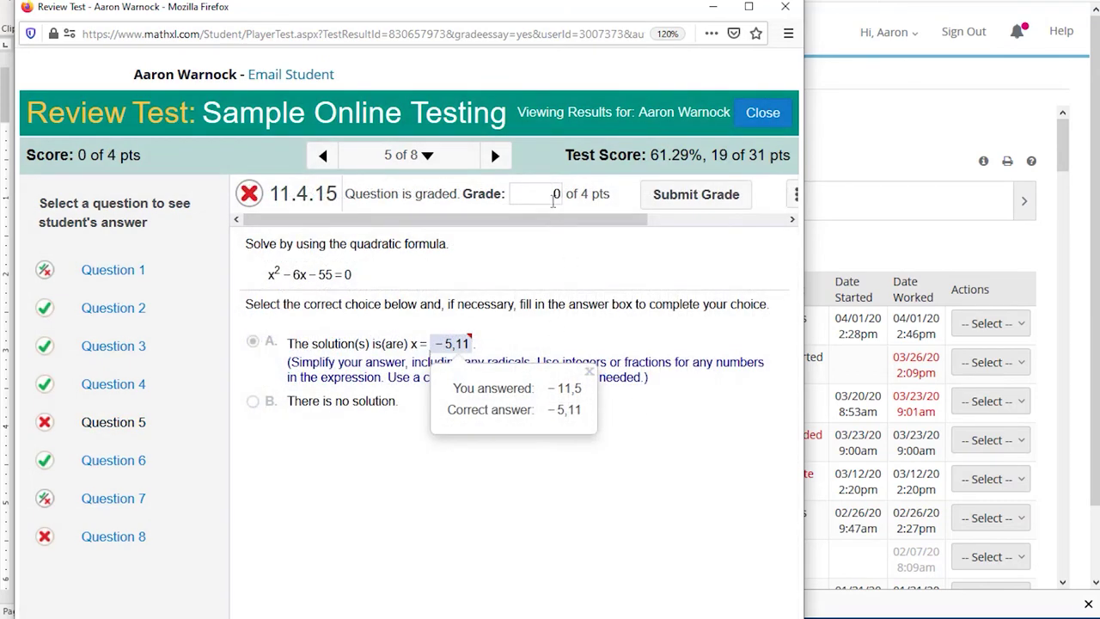
double_click(555, 196)
type("2")
left_click(655, 196)
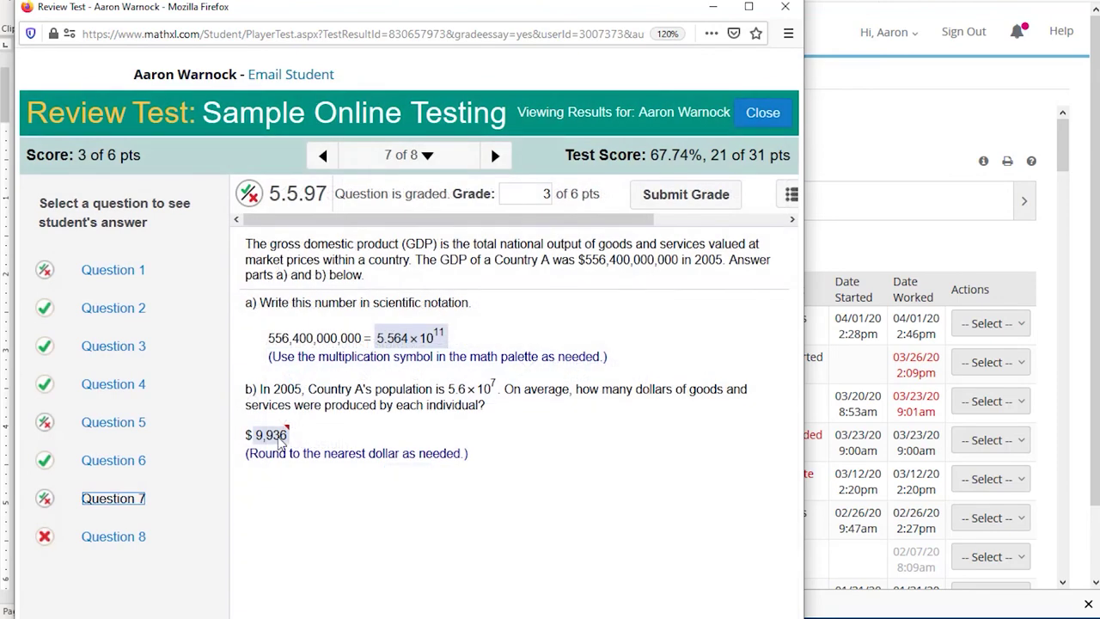
left_click(271, 435)
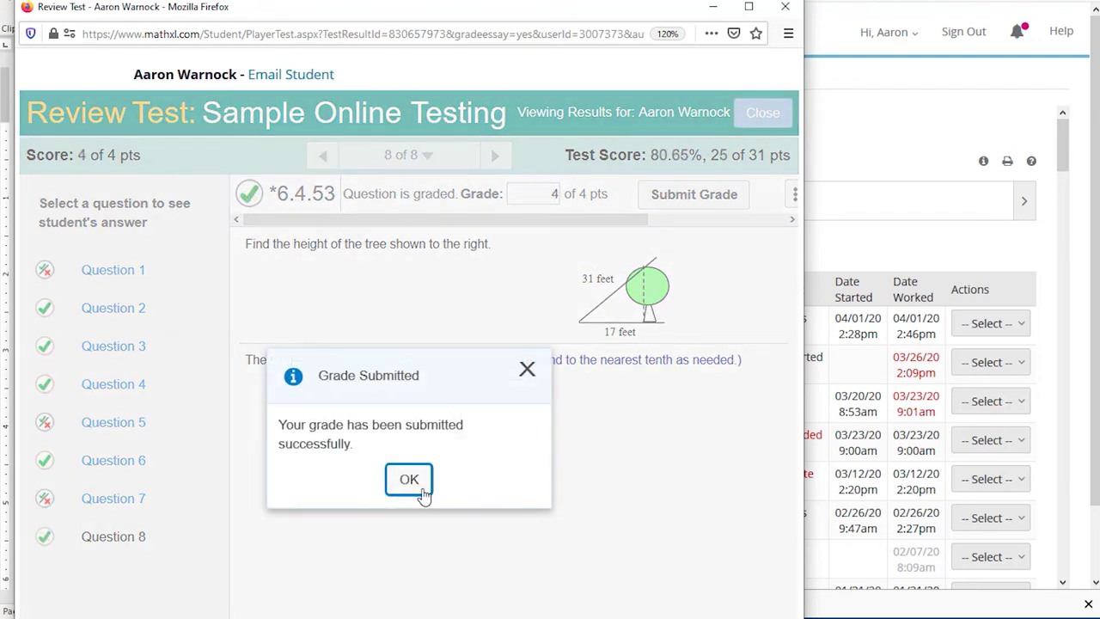
left_click(417, 481)
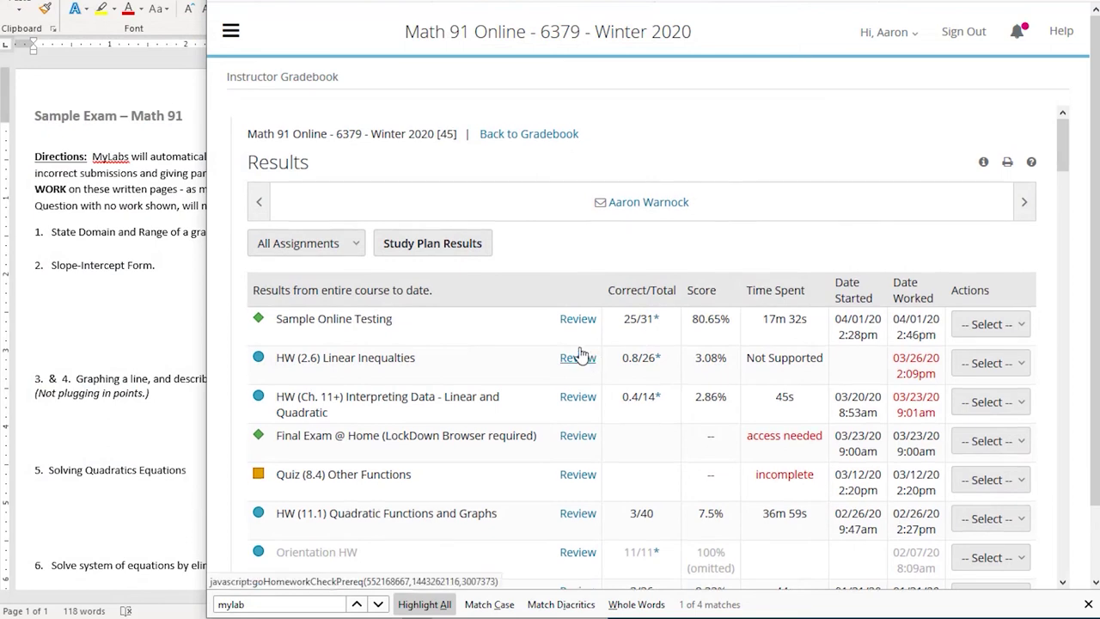
Go to the Assignment Manager and bring up the test's review settings.
left_click(230, 30)
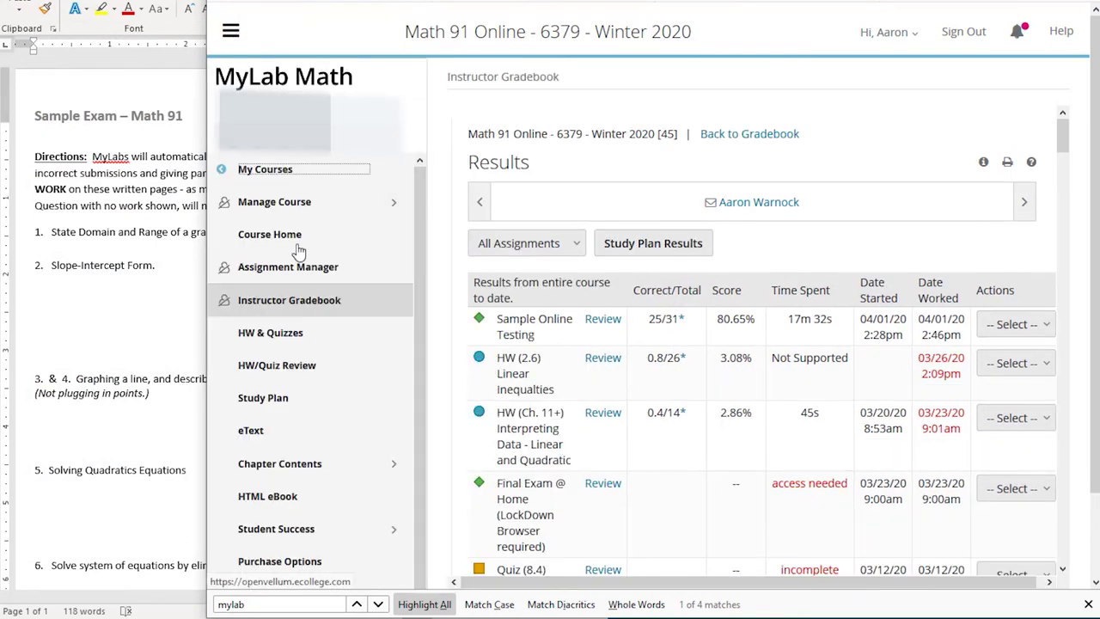
left_click(377, 271)
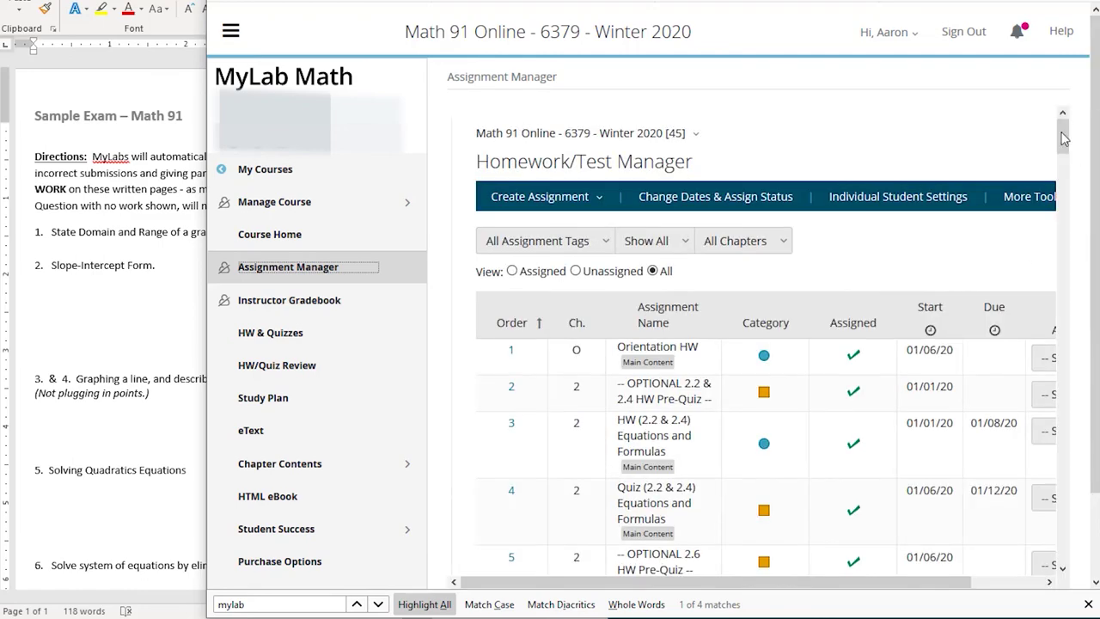
left_click_drag(1064, 138, 1063, 361)
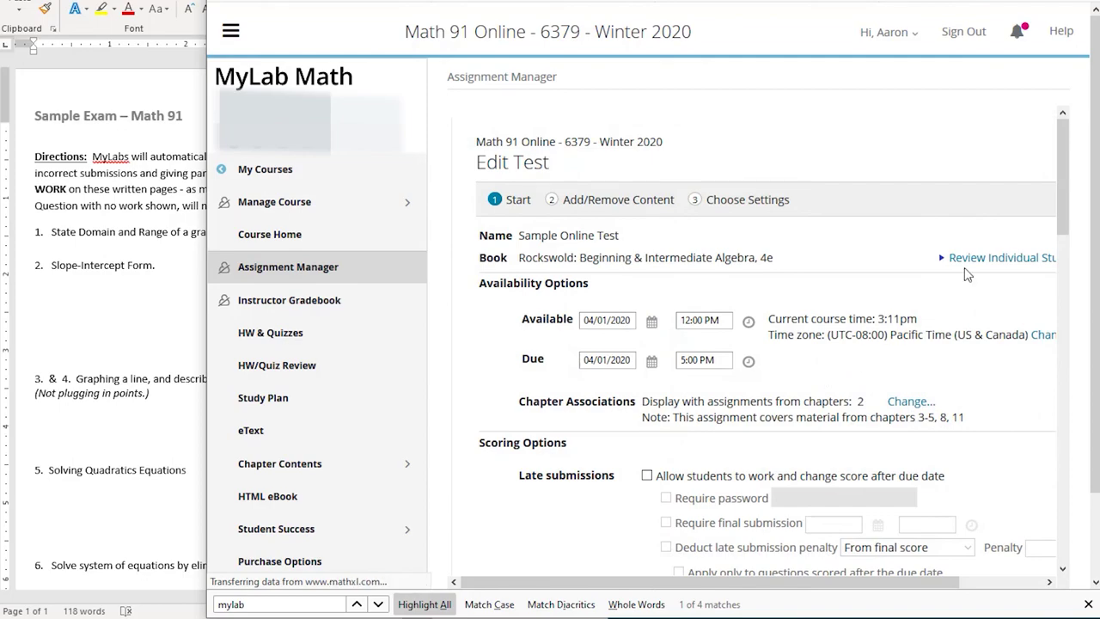
left_click_drag(1074, 154, 1079, 437)
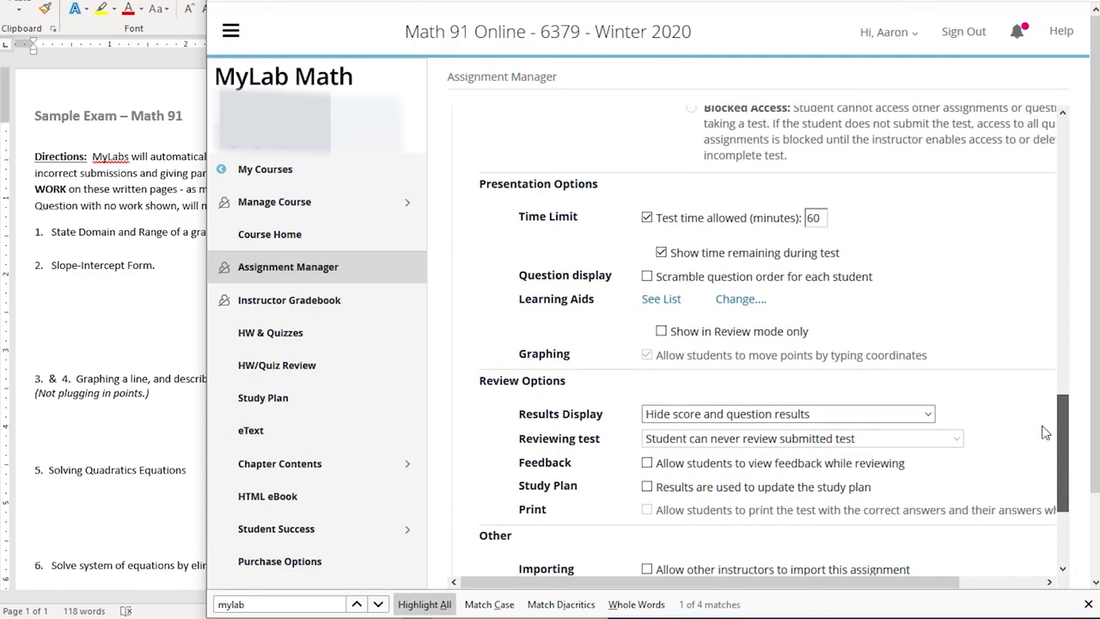
Show score and question results, allow review any time after the due date, and save the settings.
left_click(927, 414)
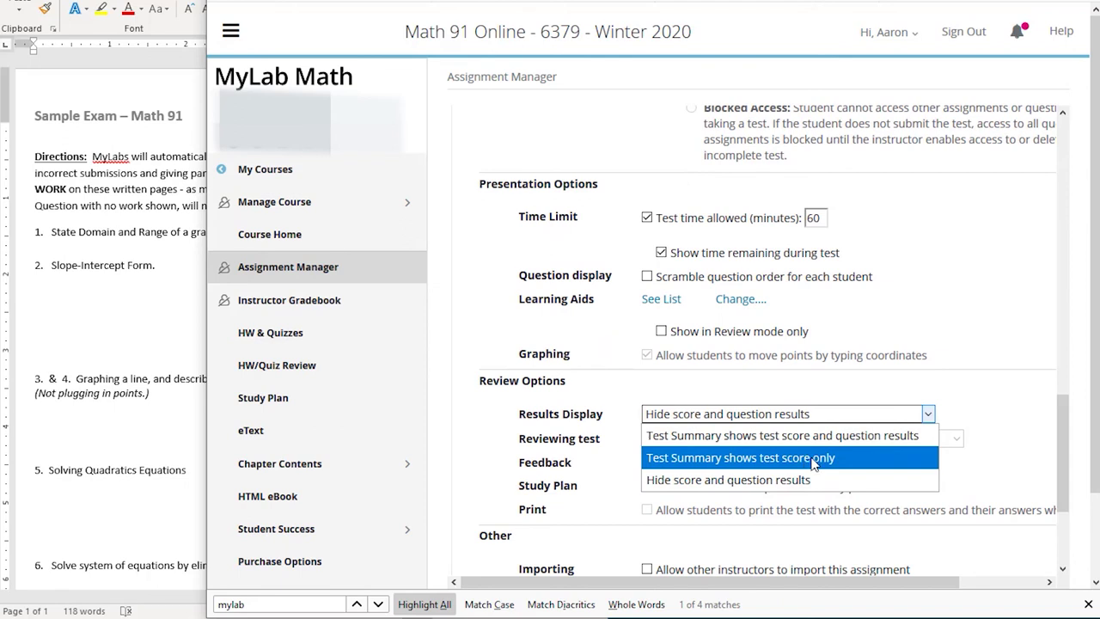
left_click(846, 435)
left_click(832, 439)
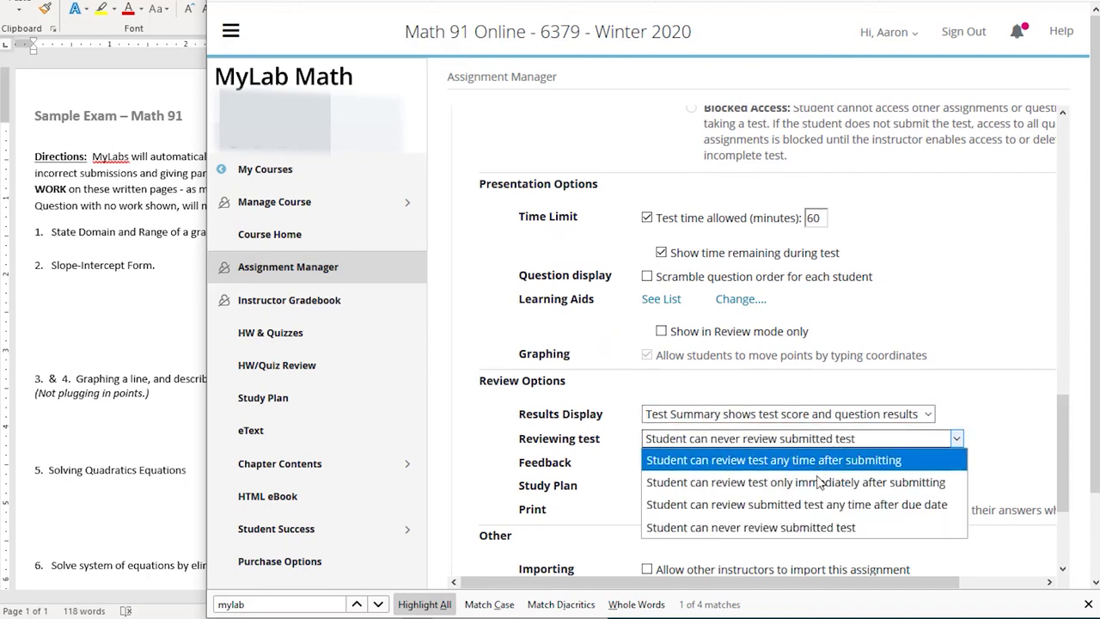
left_click(825, 504)
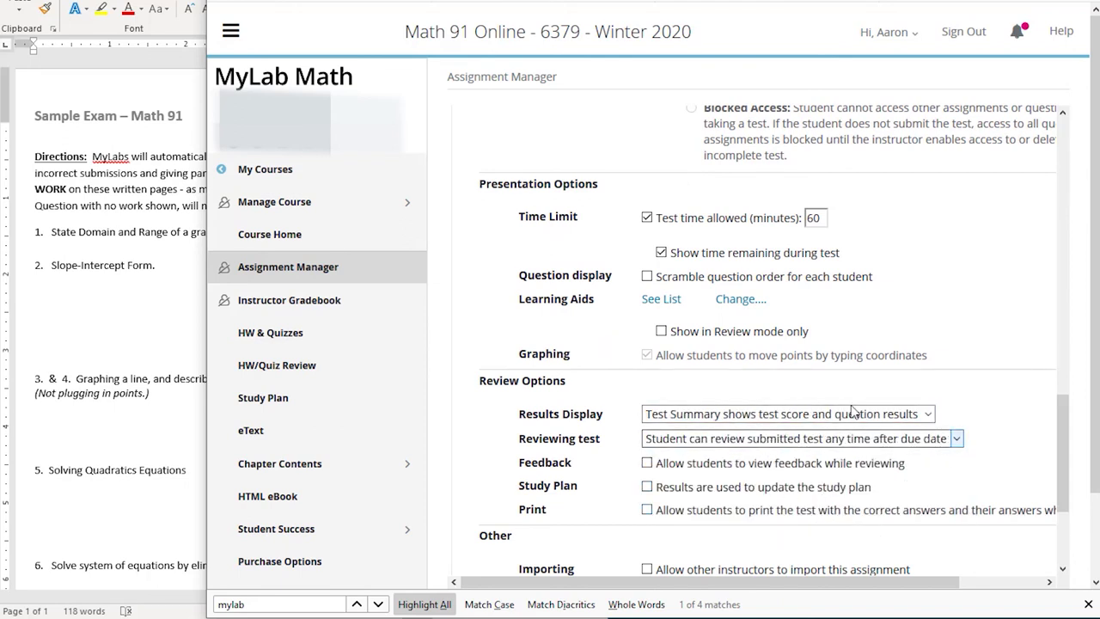
scroll(588, 390, "down", 4)
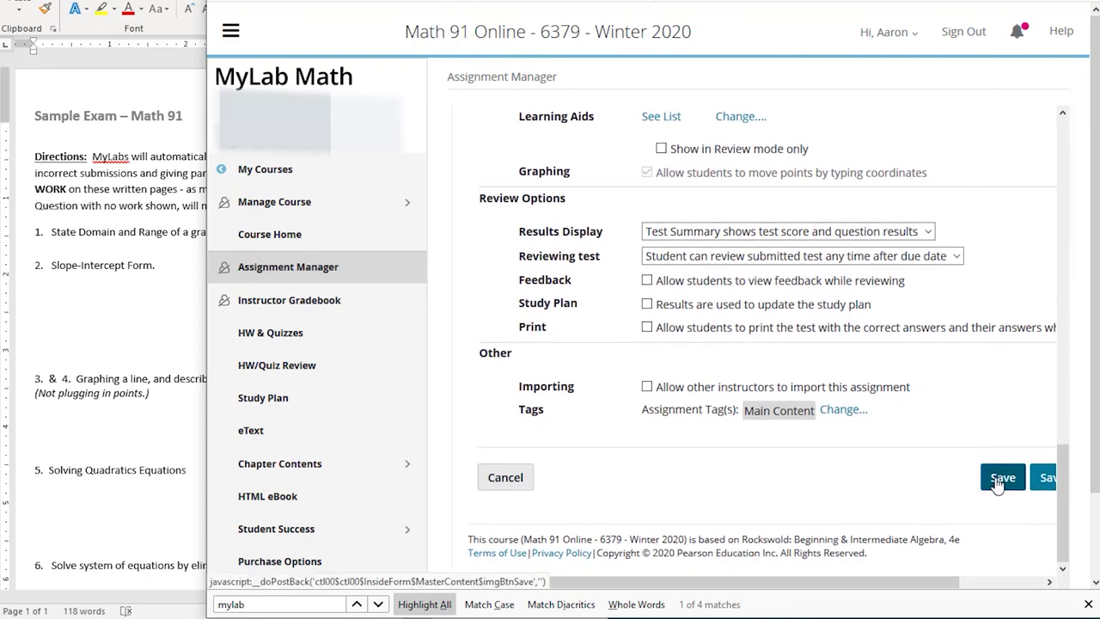
left_click(1000, 478)
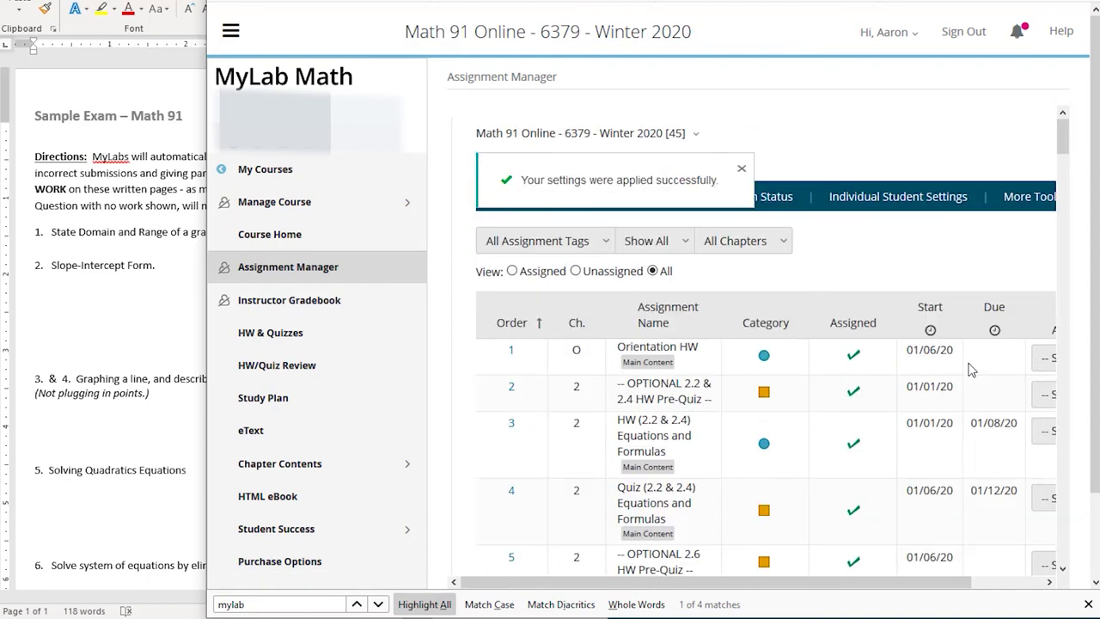
left_click(741, 171)
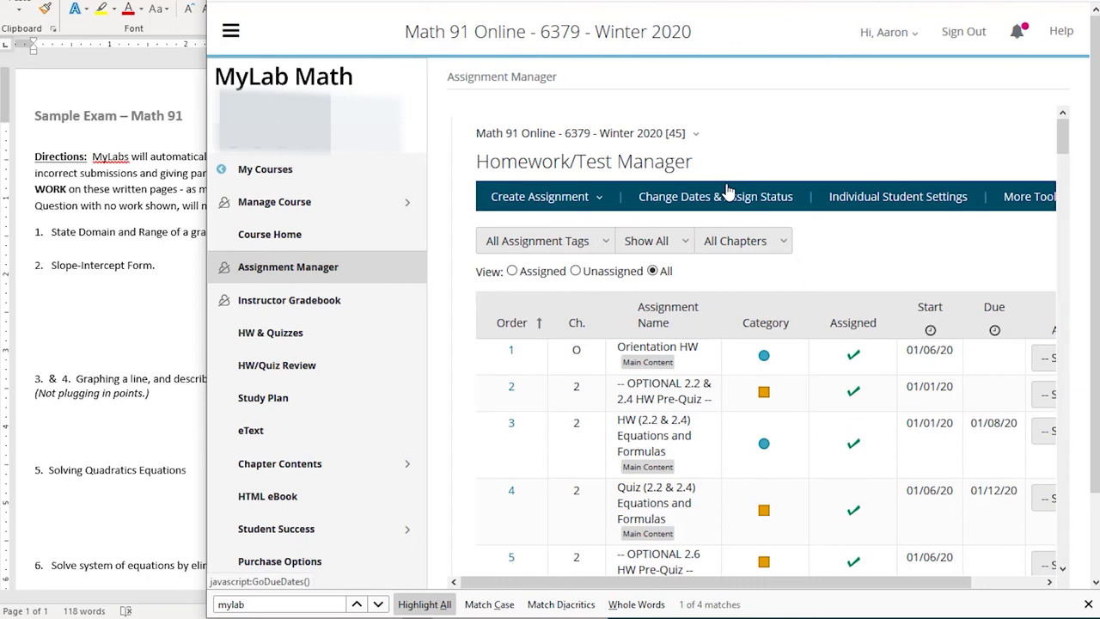
Bring the Word Sample Exam – Math 91 outline back in front beside the assignment list.
left_click(83, 320)
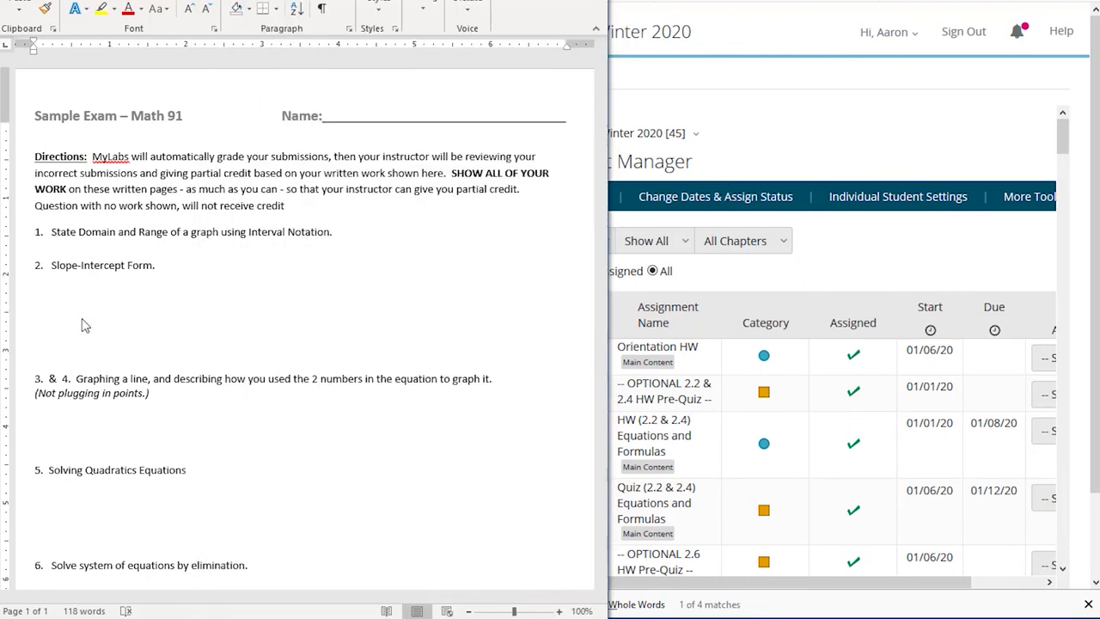